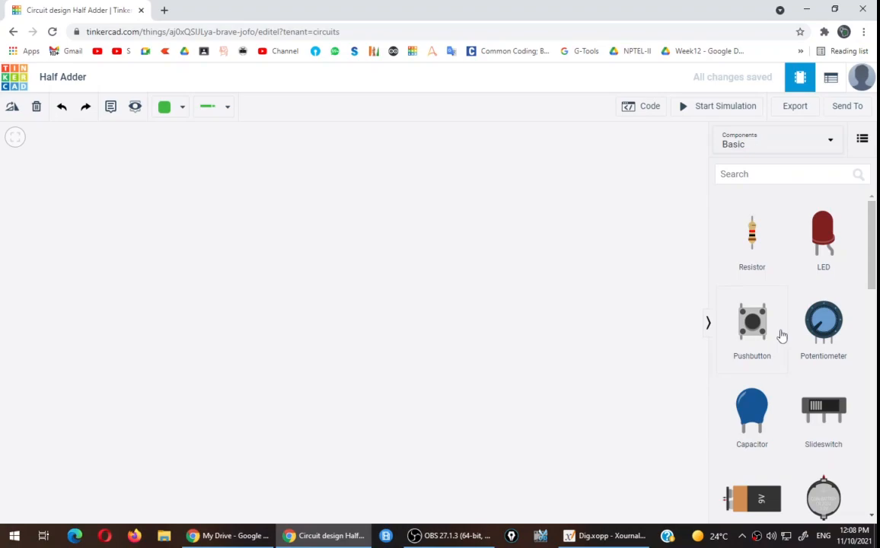
Place a Breadboard Small in the workspace and mount two slideswitches side by side on its lower half
scroll(781, 335, "down", 3)
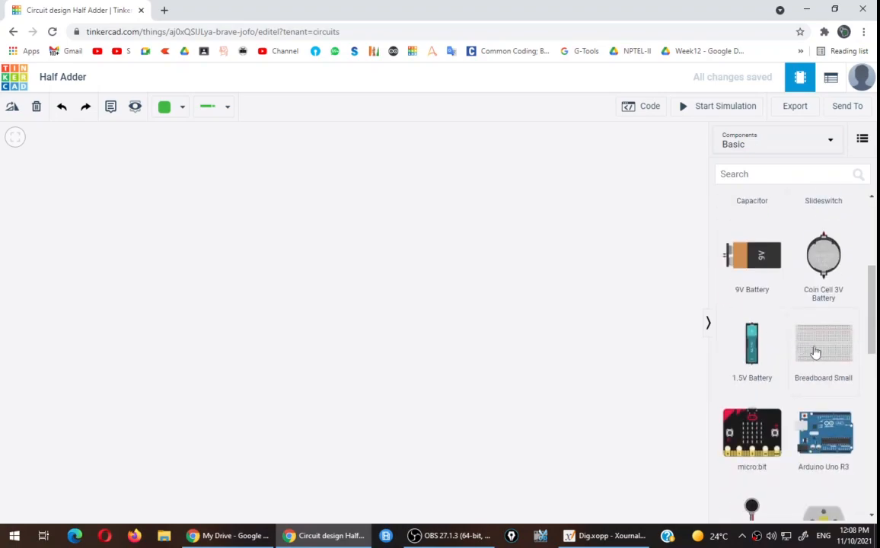
left_click_drag(375, 301, 330, 299)
scroll(799, 228, "up", 2)
left_click(775, 174)
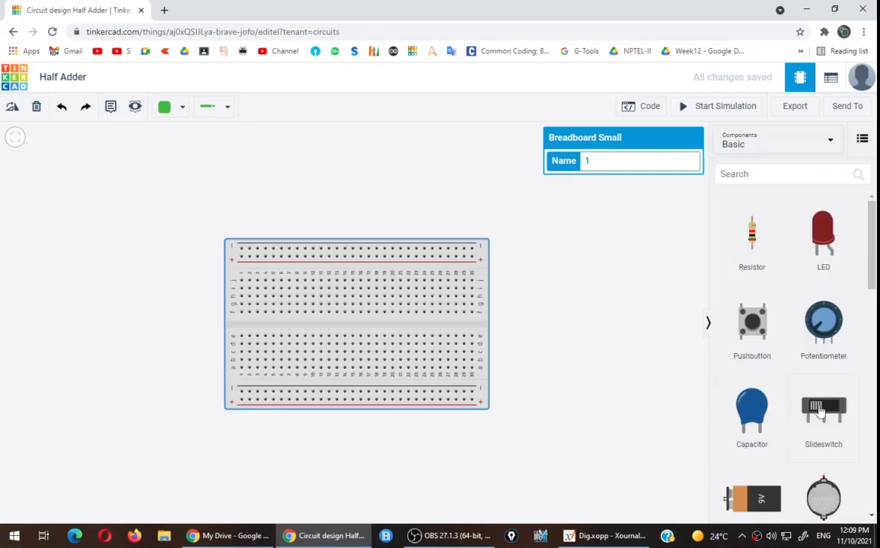
left_click_drag(820, 411, 268, 348)
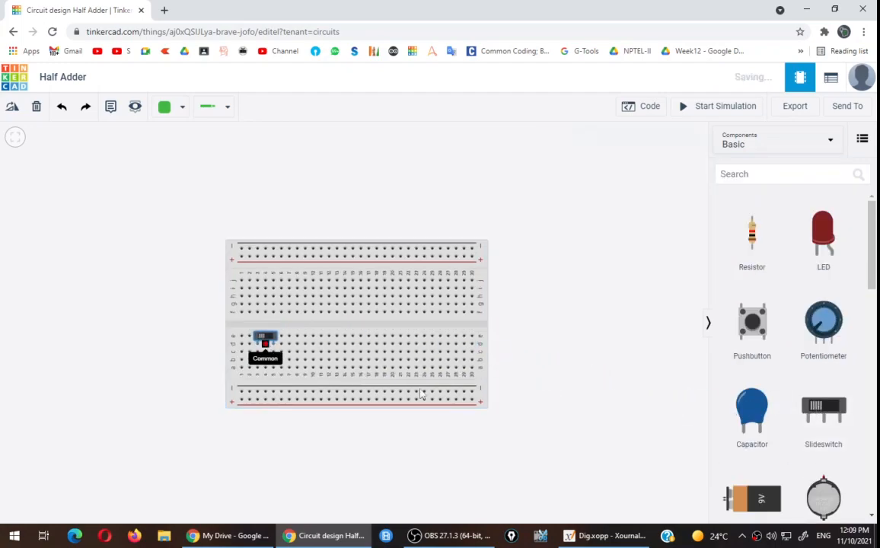
left_click_drag(822, 410, 287, 349)
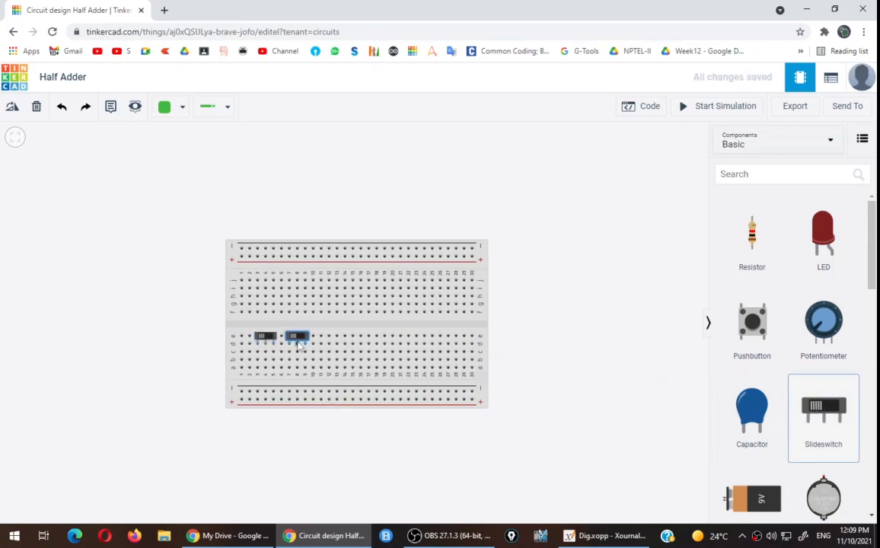
Place two red LEDs above the breadboard, with a resistor beneath each one
left_click_drag(822, 232, 440, 195)
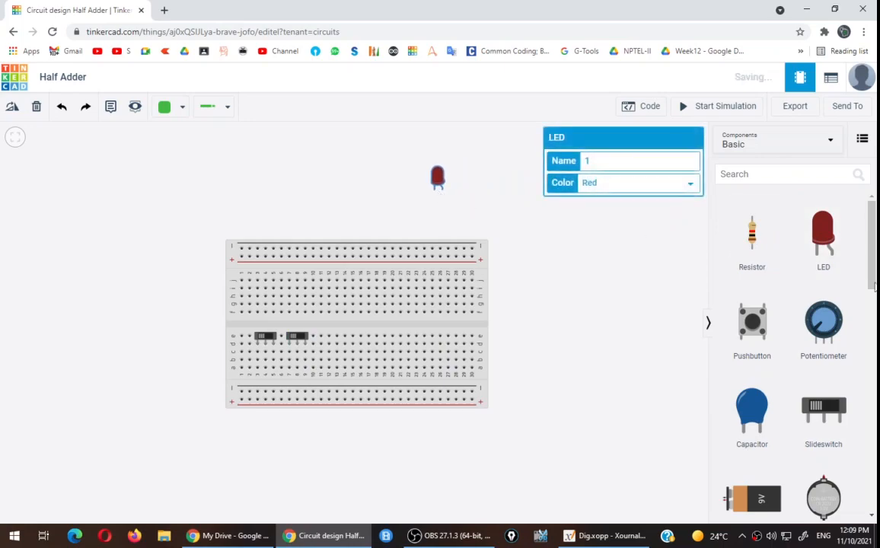
left_click_drag(778, 249, 429, 220)
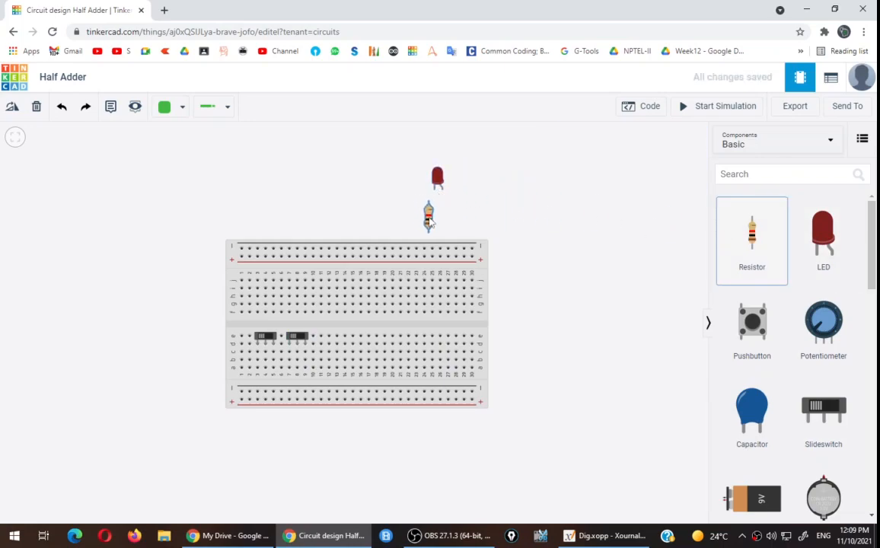
left_click_drag(823, 233, 491, 192)
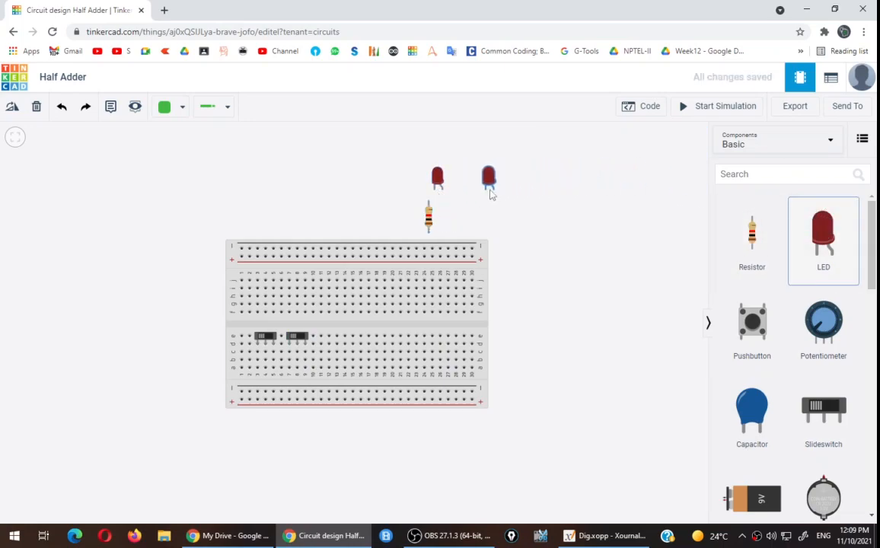
left_click_drag(755, 255, 486, 215)
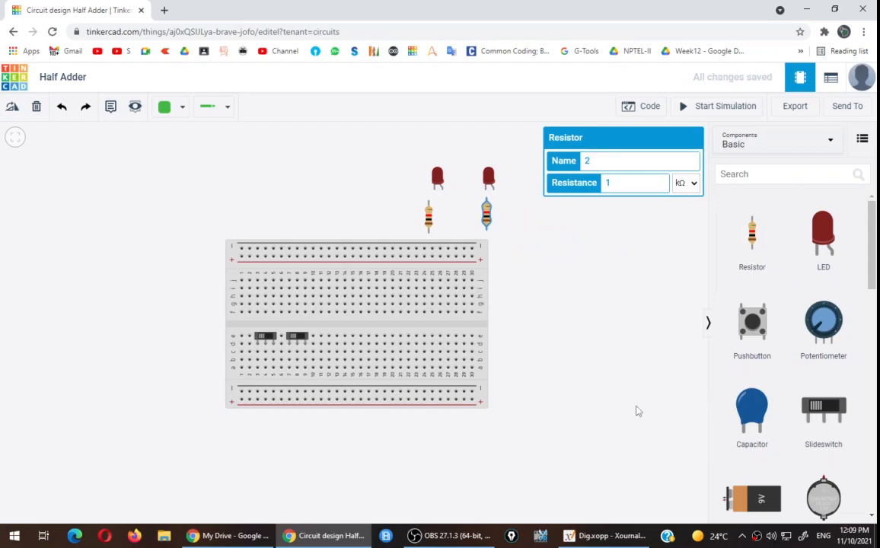
Search the components for "power" and place a Power Supply above and left of the breadboard
left_click(772, 175)
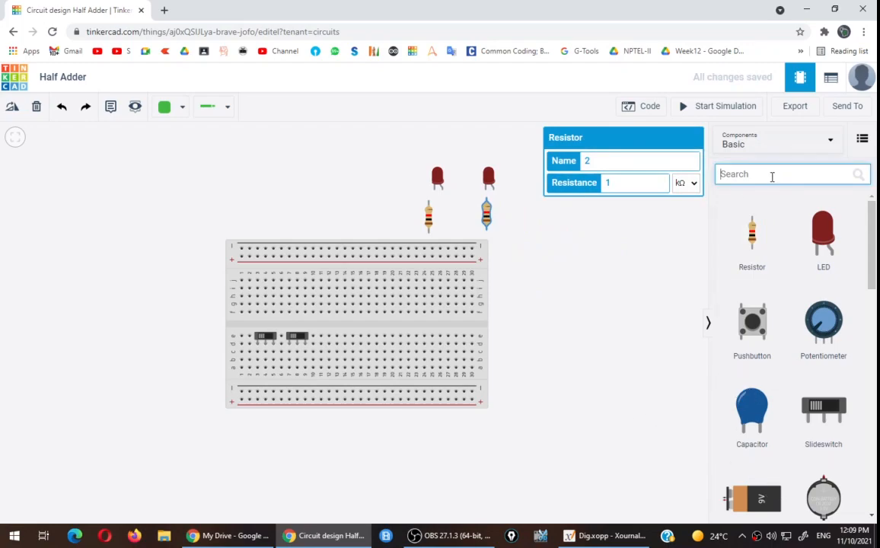
type("power")
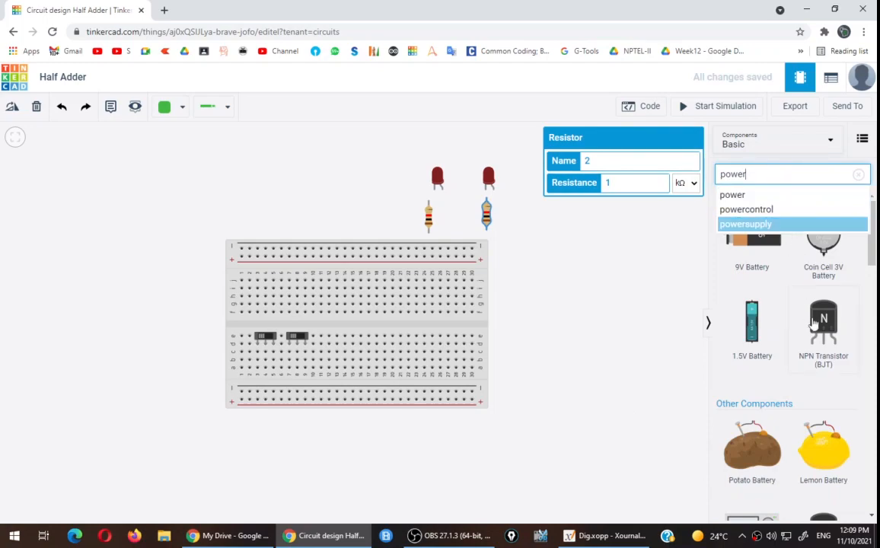
scroll(734, 295, "down", 3)
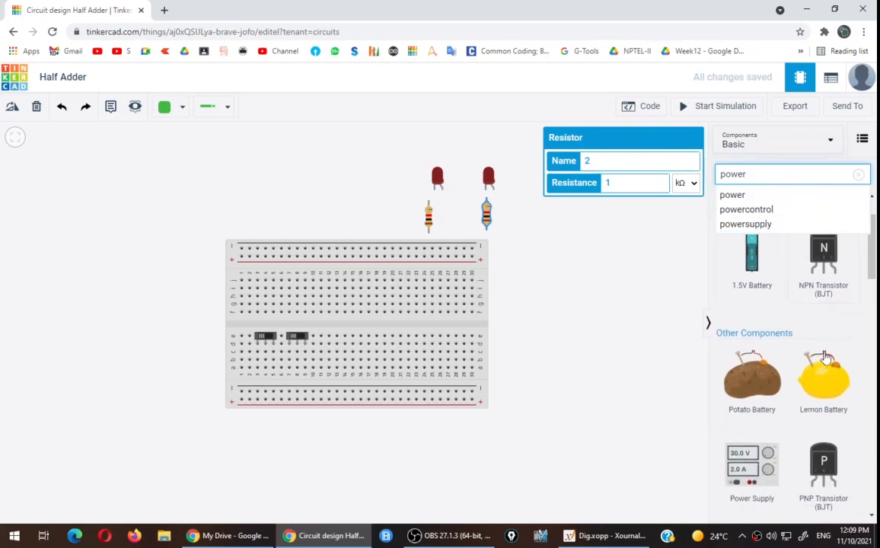
left_click_drag(751, 432, 142, 217)
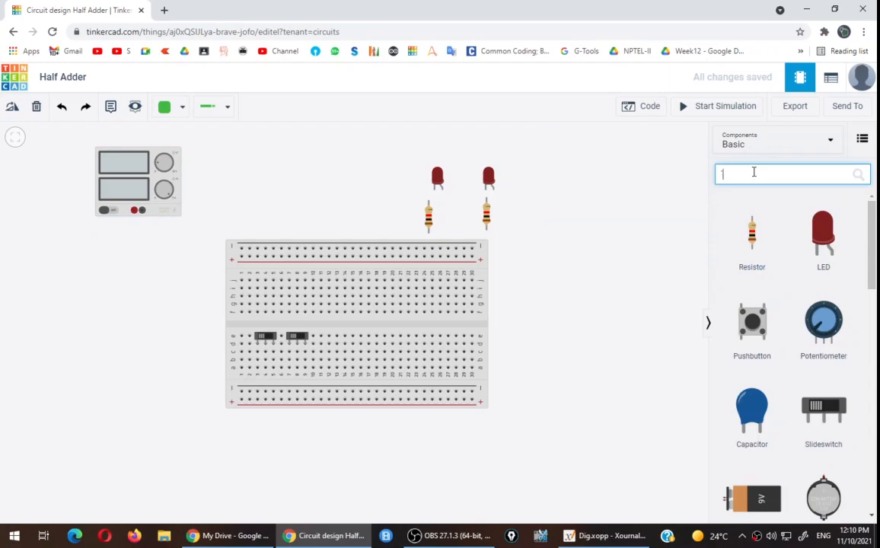
Search the components for "7486" and seat the 74HC86 Quad XOR gate across the breadboard's centre gap
key("BackSpace")
type("7486")
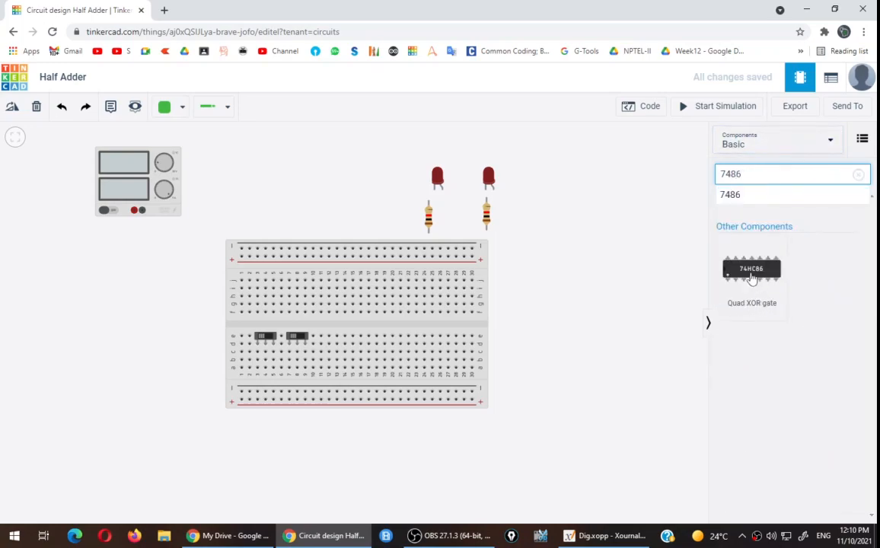
left_click_drag(749, 270, 361, 325)
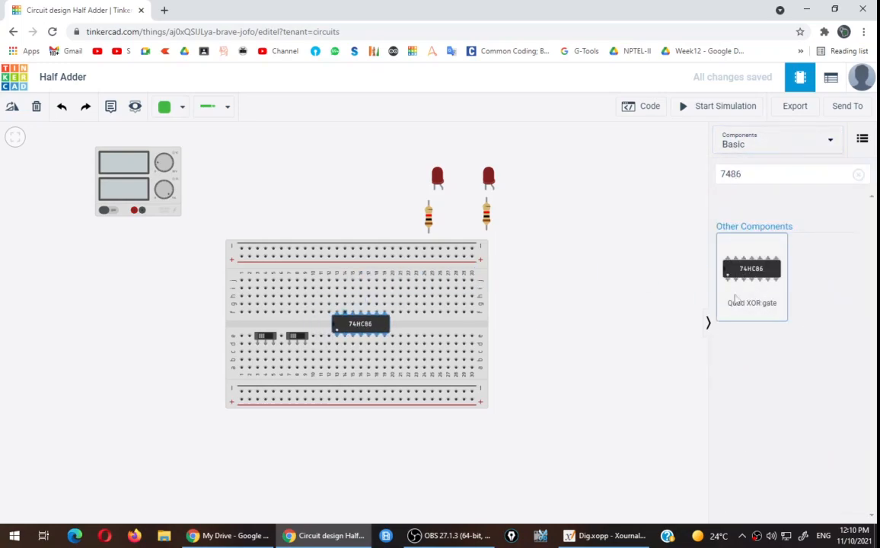
Search the components for "7408" and seat the 74HC08 Quad AND gate just right of the XOR chip
left_click(845, 174)
key("BackSpace")
key("BackSpace")
type("08")
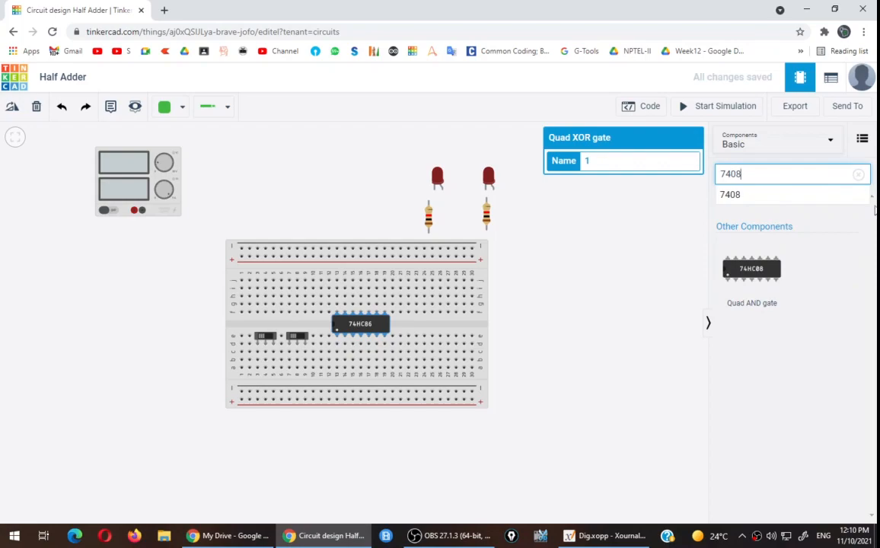
left_click_drag(750, 281, 429, 327)
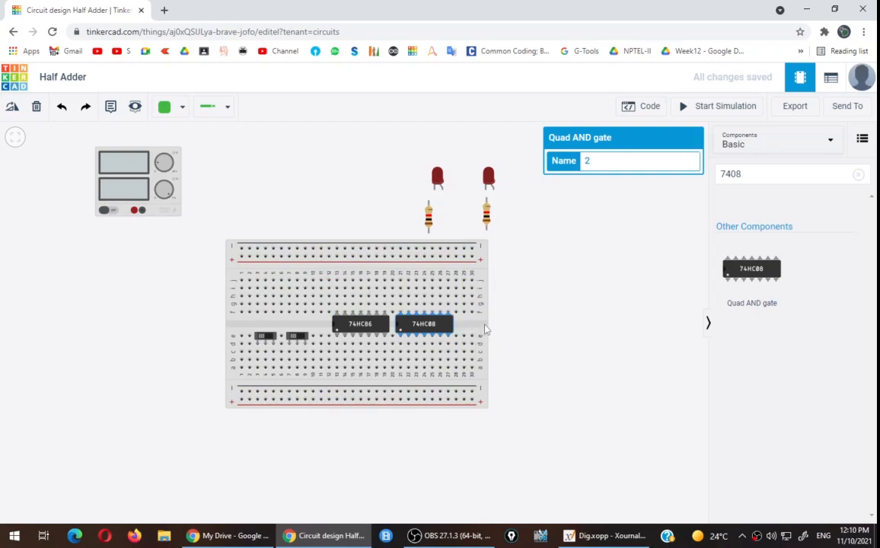
Replace the small breadboard with a full-size Breadboard found by searching for "bre"
left_click(857, 174)
left_click(821, 181)
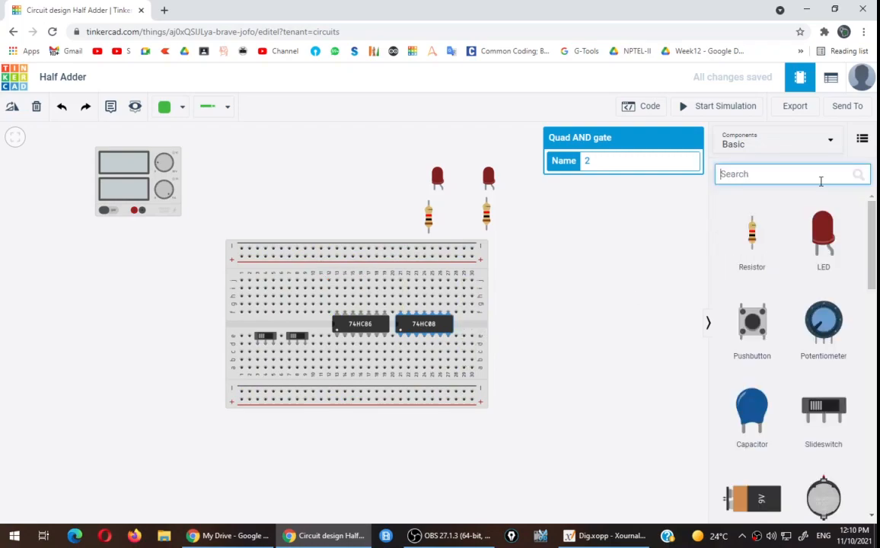
type("bre")
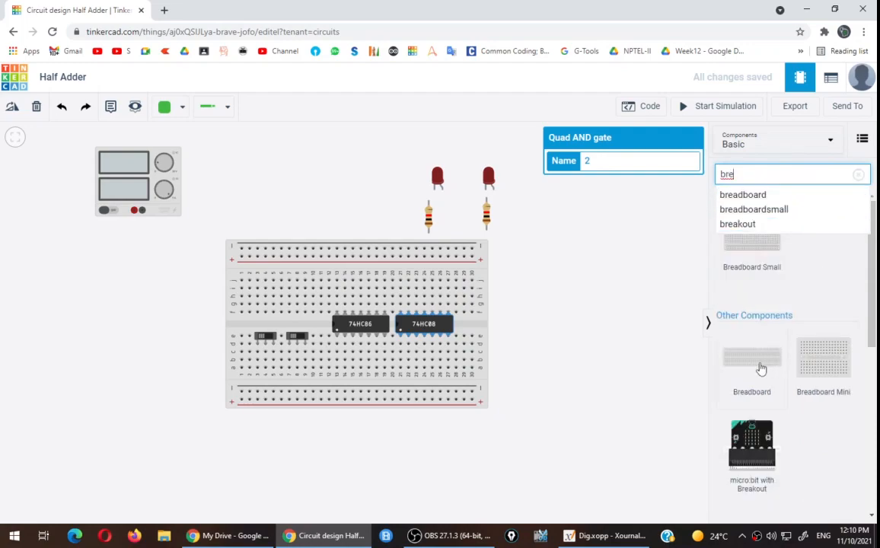
left_click_drag(760, 369, 397, 383)
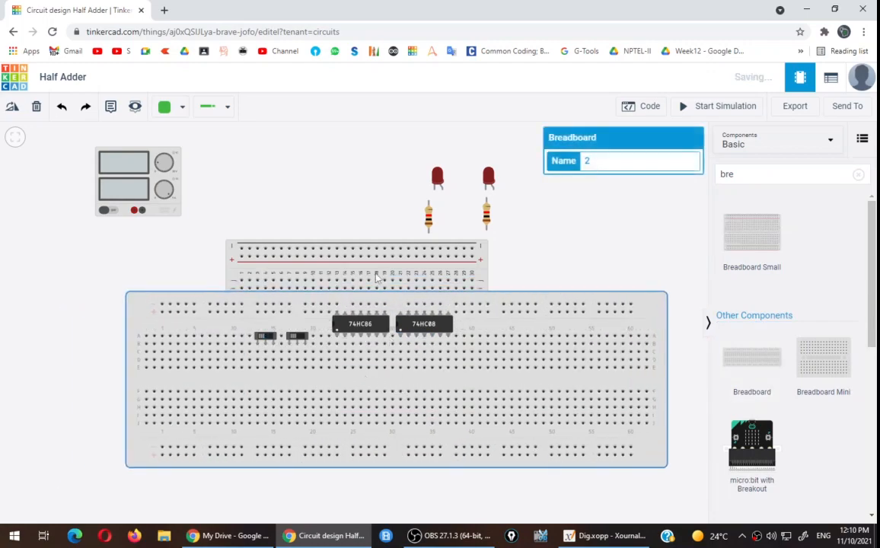
left_click(366, 248)
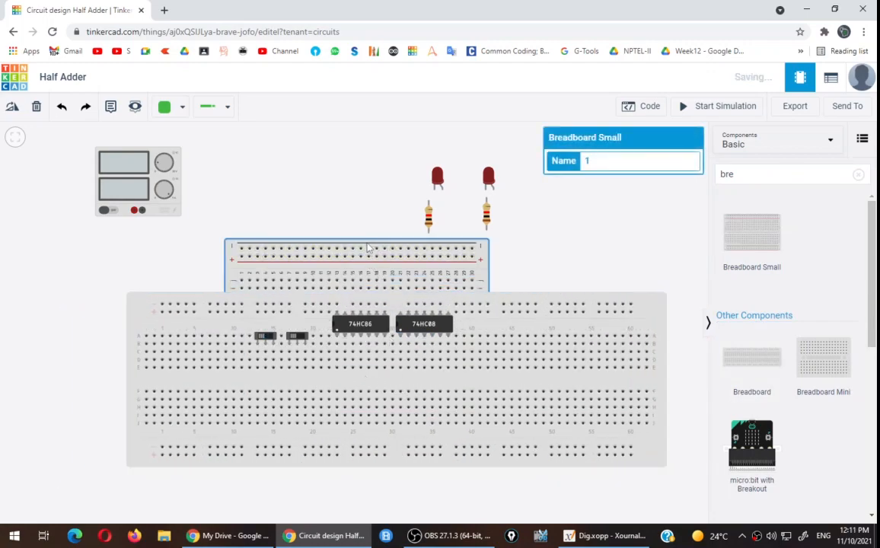
key("Delete")
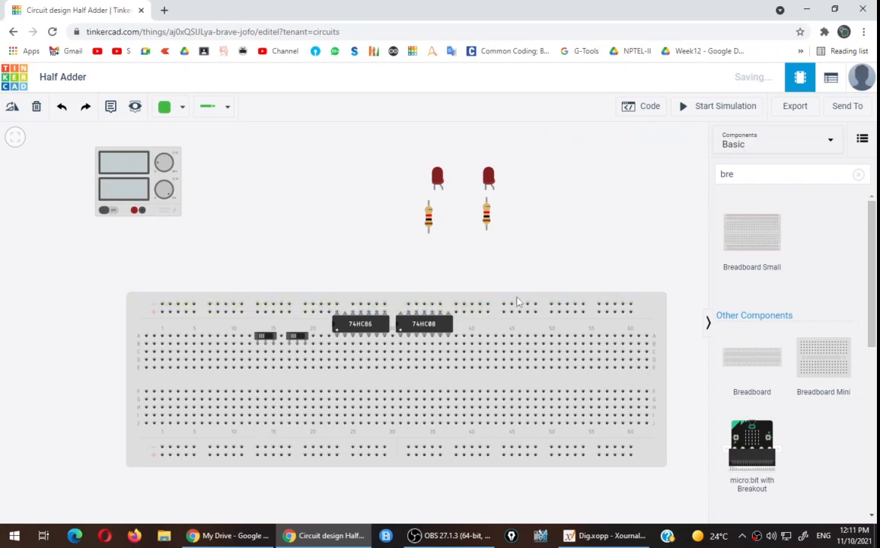
left_click_drag(517, 298, 525, 260)
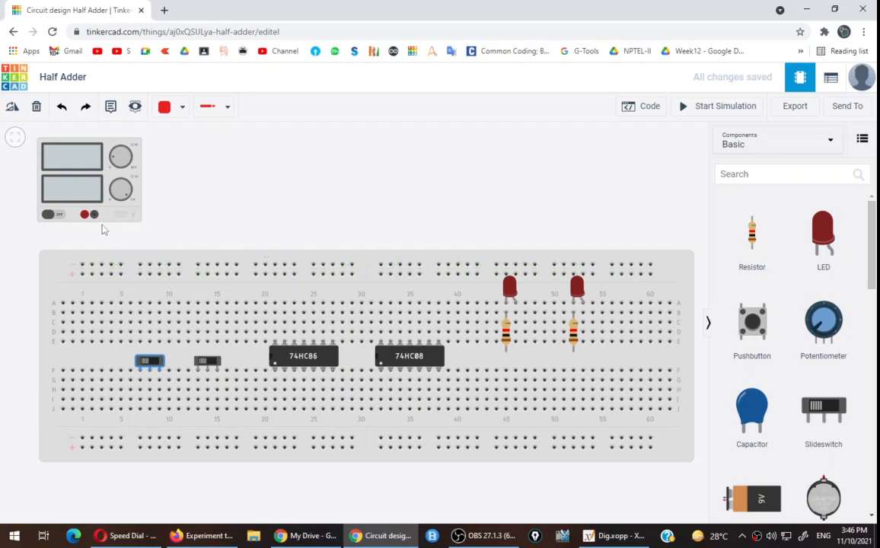
Wire the power supply's positive terminal to the upper positive rail and link the upper and lower positive rails at column 60
left_click(90, 173)
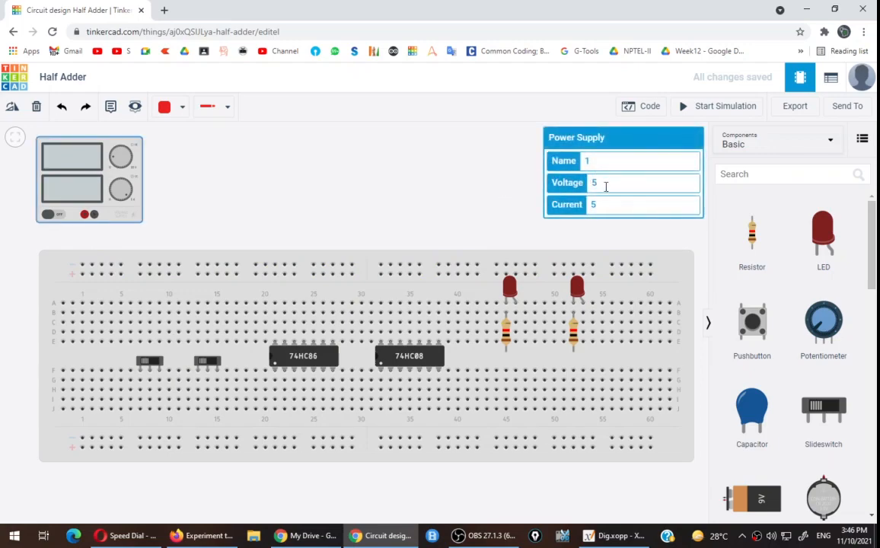
left_click_drag(605, 185, 589, 188)
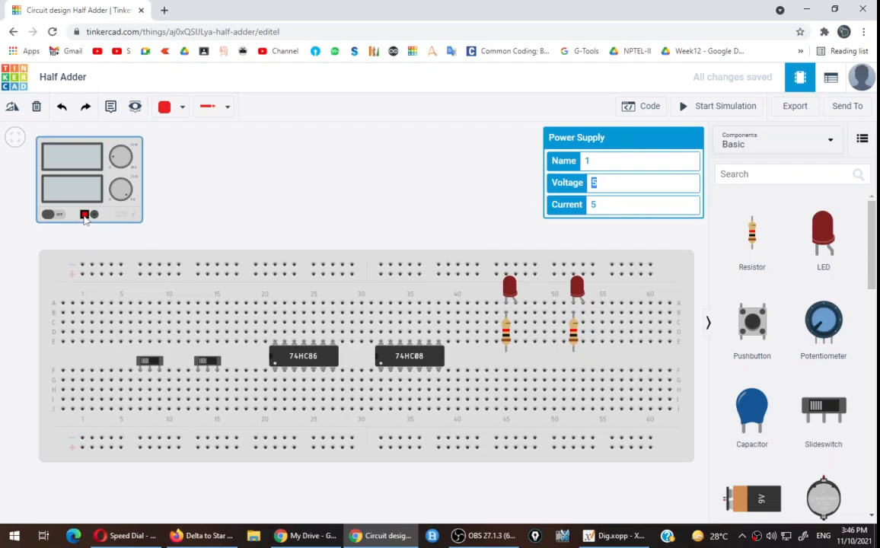
left_click(84, 216)
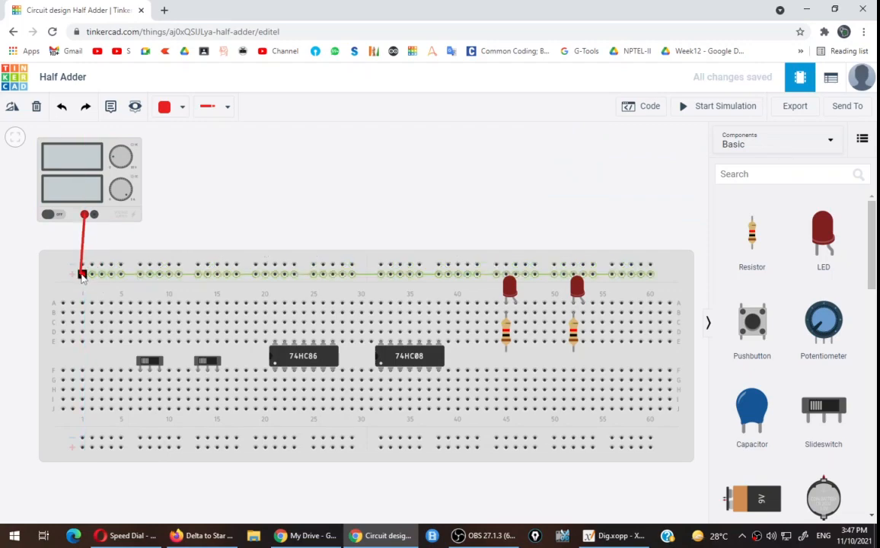
left_click(82, 274)
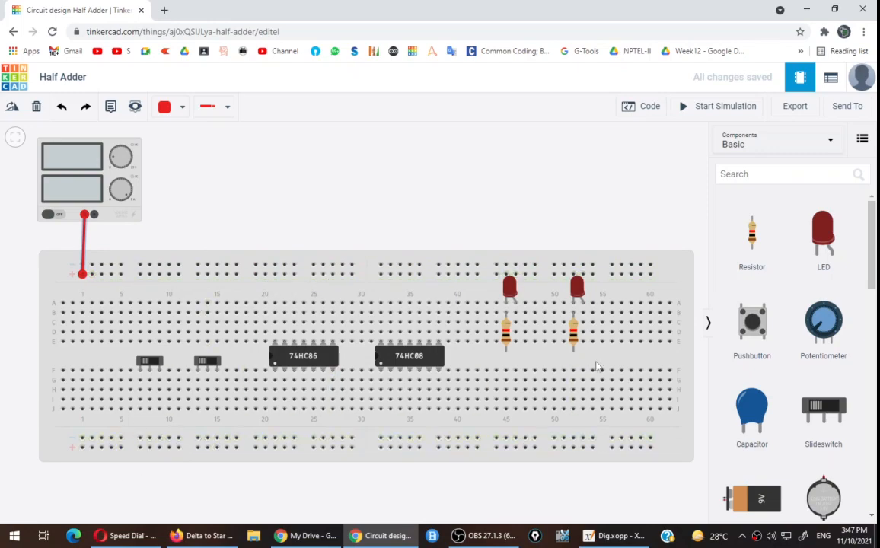
left_click(650, 274)
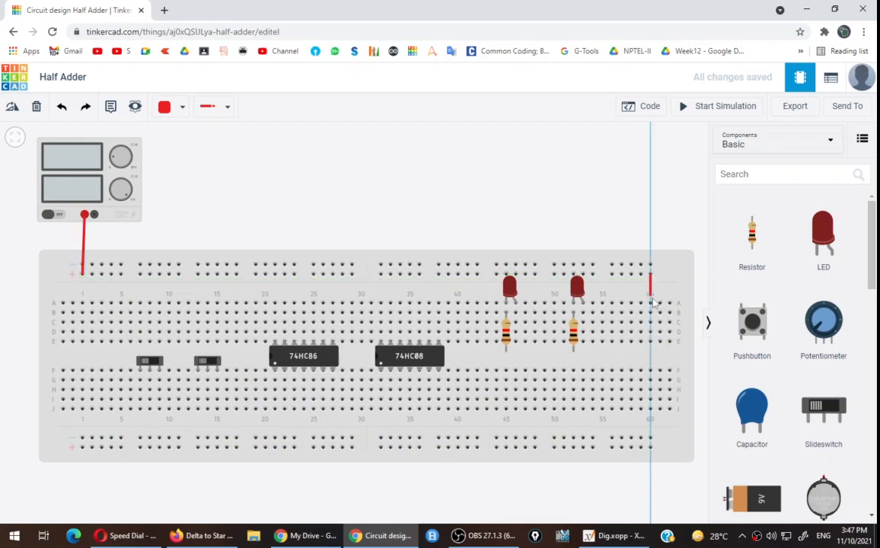
left_click(651, 447)
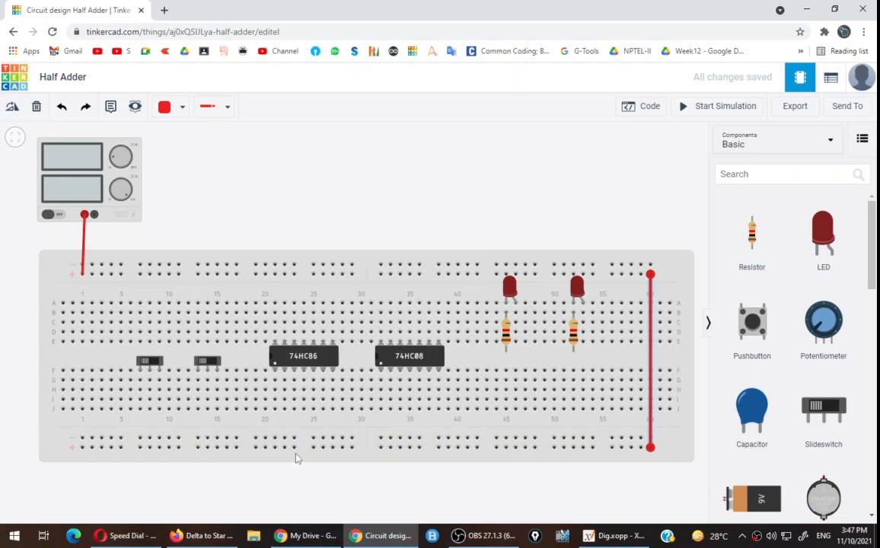
Wire the power supply's negative terminal to the upper negative rail and link it to the lower negative rail near column 59
left_click(94, 216)
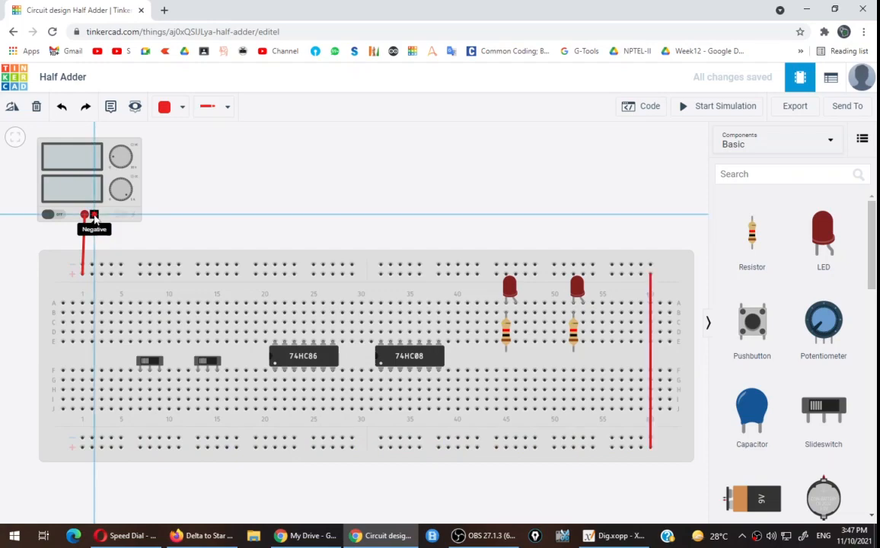
left_click(91, 264)
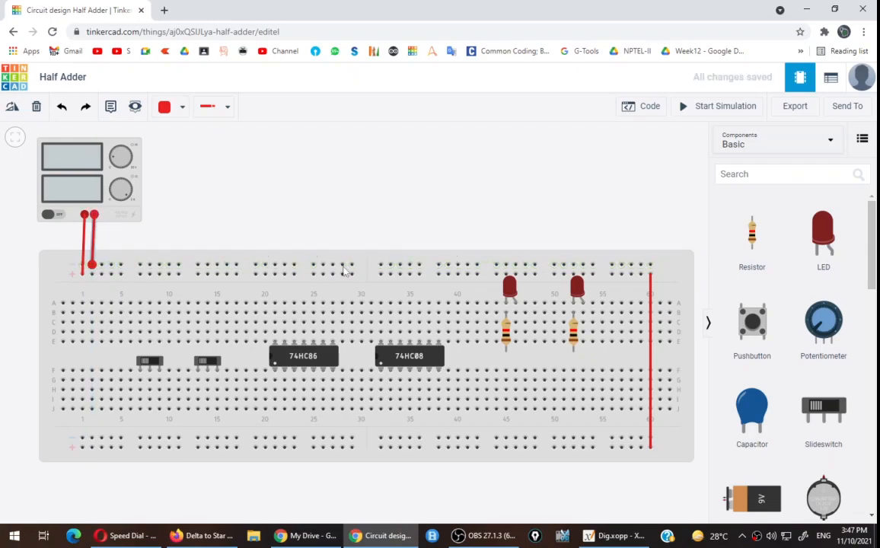
left_click(640, 265)
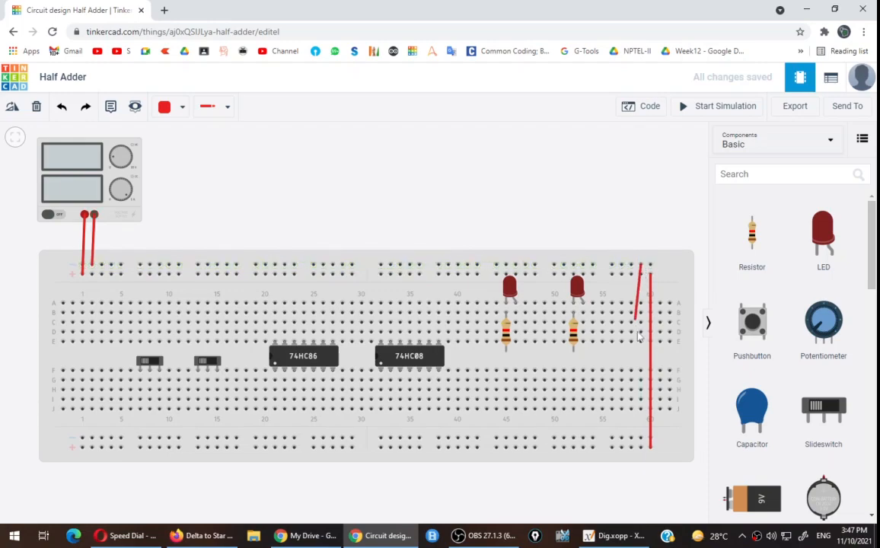
left_click(640, 438)
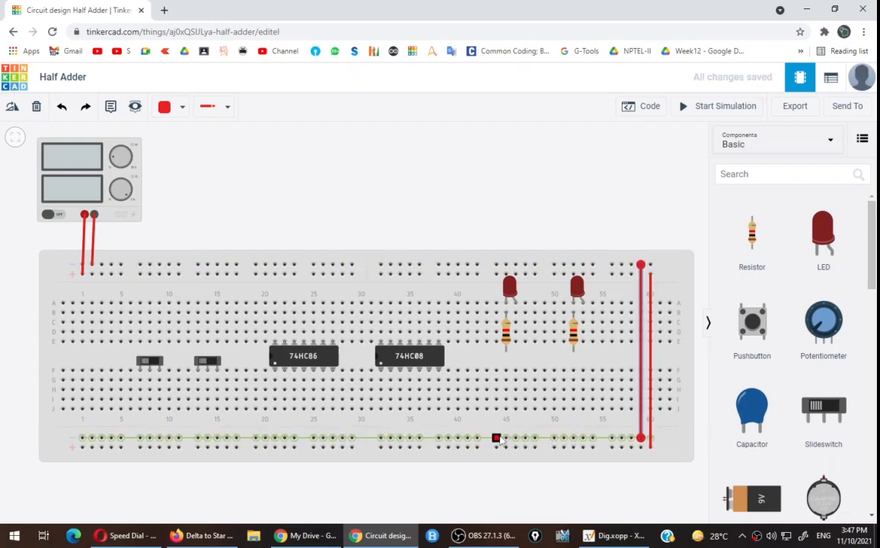
Change the color of the wire from the power supply's negative terminal to Black
left_click(91, 241)
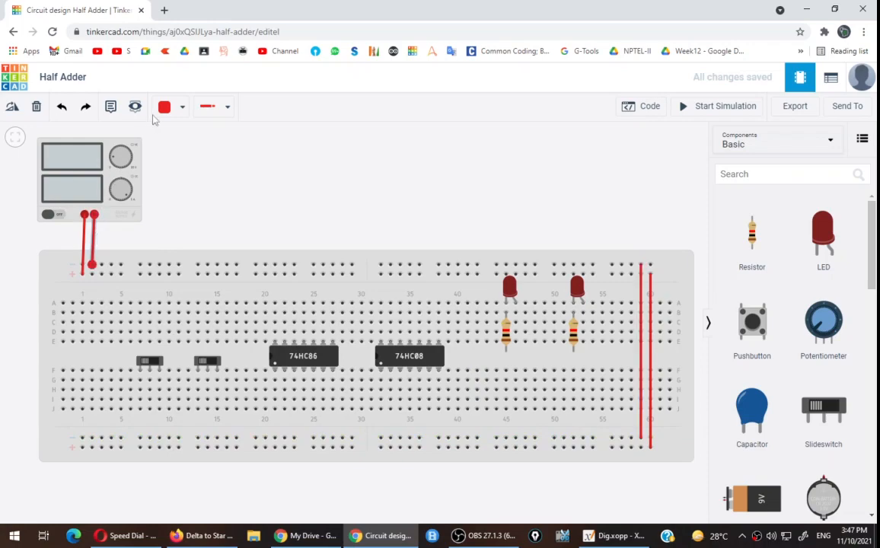
left_click(181, 108)
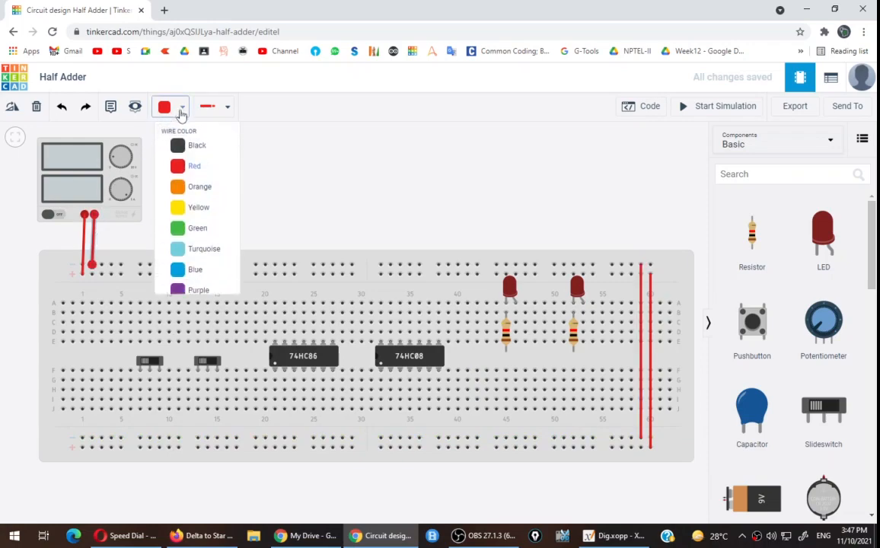
left_click(188, 150)
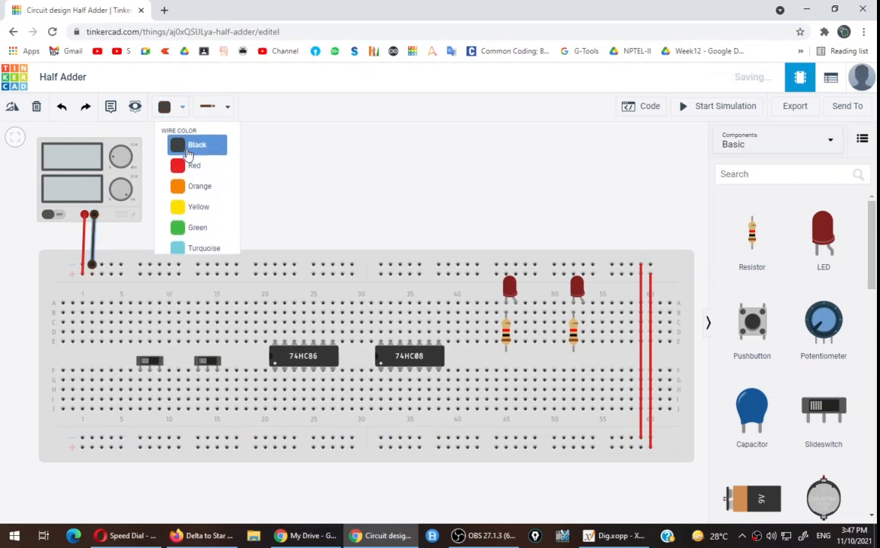
Change the color of the wire linking the upper and lower negative rails near column 59 to Black
left_click(640, 338)
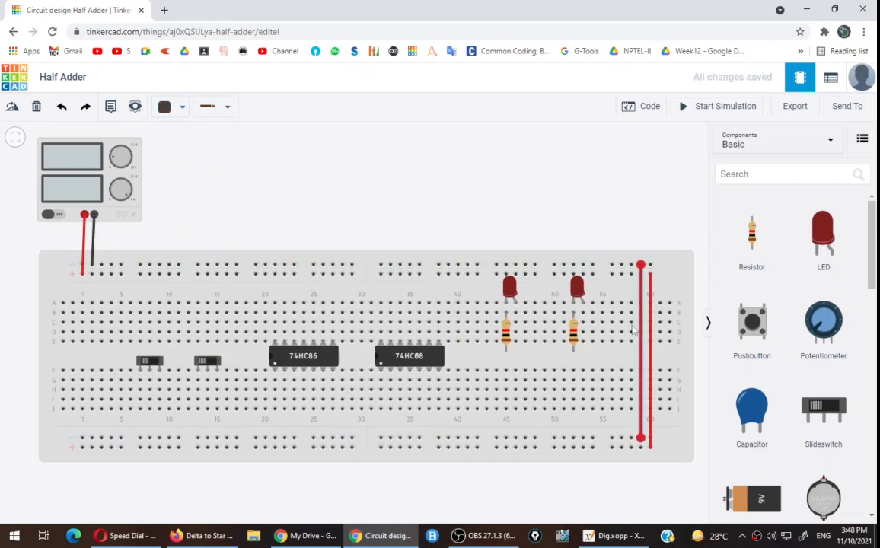
left_click(165, 107)
left_click(183, 147)
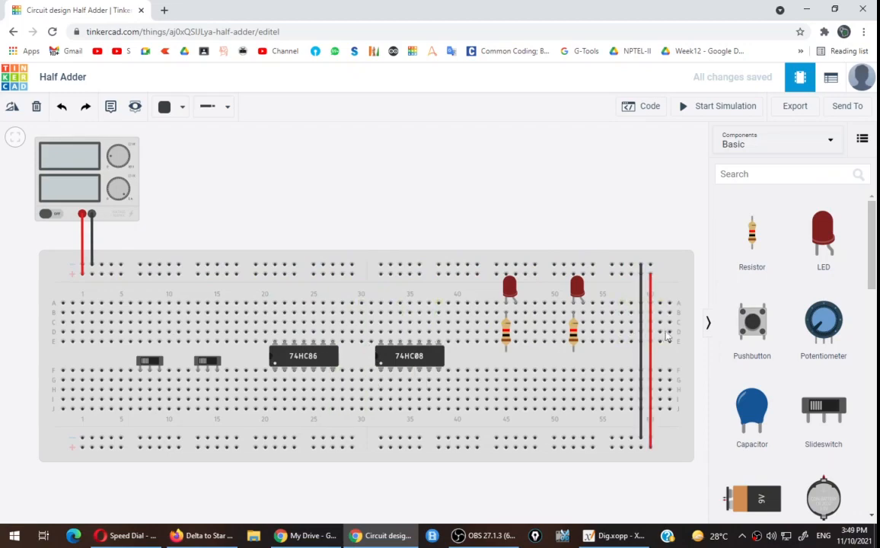
Switch to Xournal++ to examine the 7408 AND and 7486 XOR pinouts, and return to the Tinkercad circuit
left_click(318, 362)
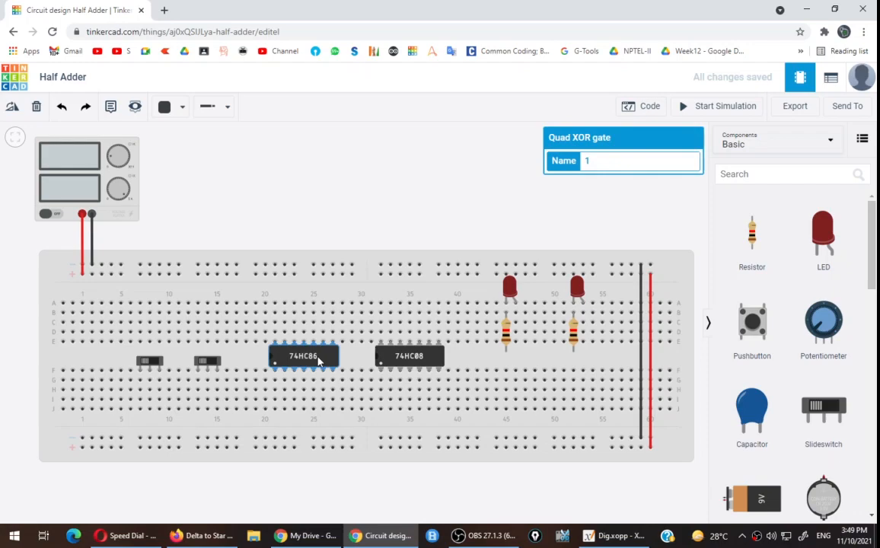
left_click(406, 363)
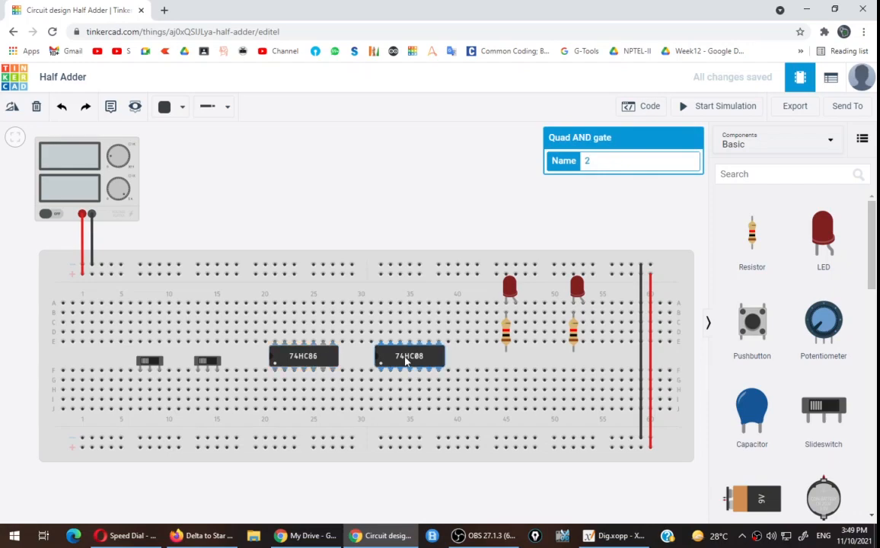
key("alt+Tab")
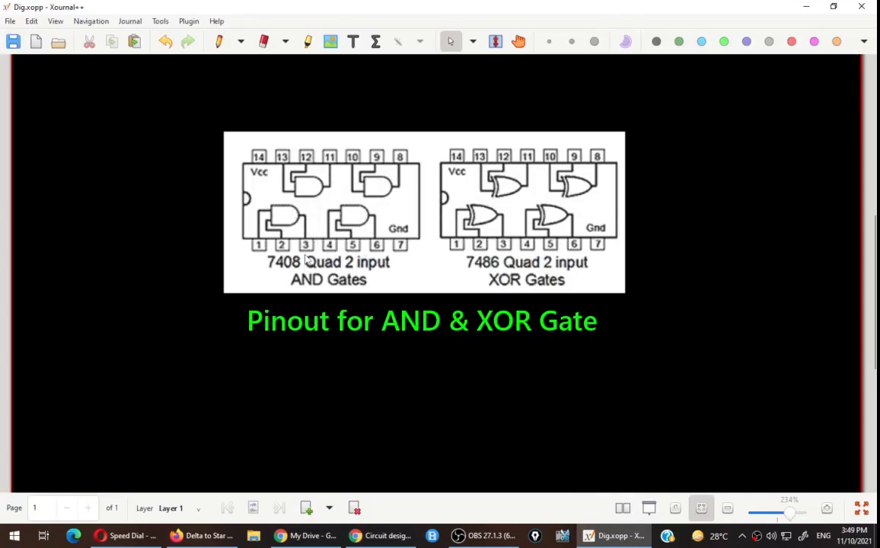
key("ctrl+shift+p")
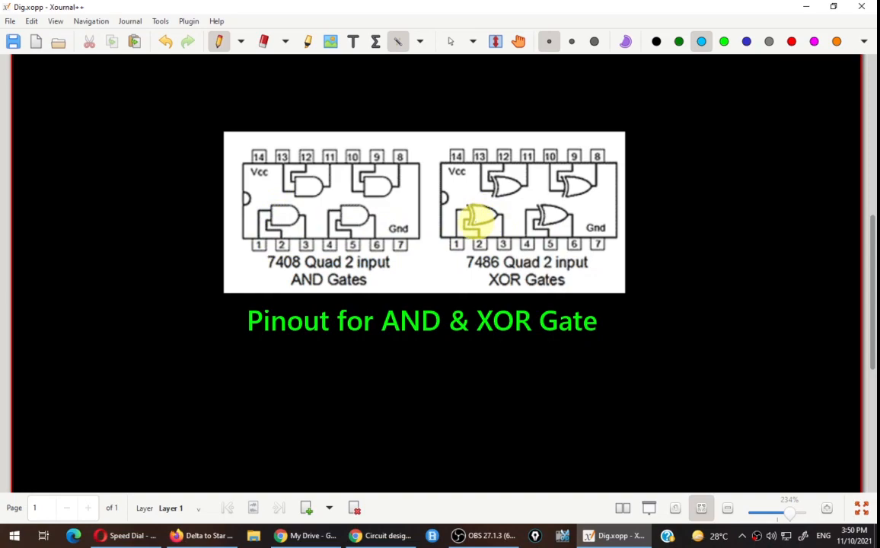
key("alt+Tab")
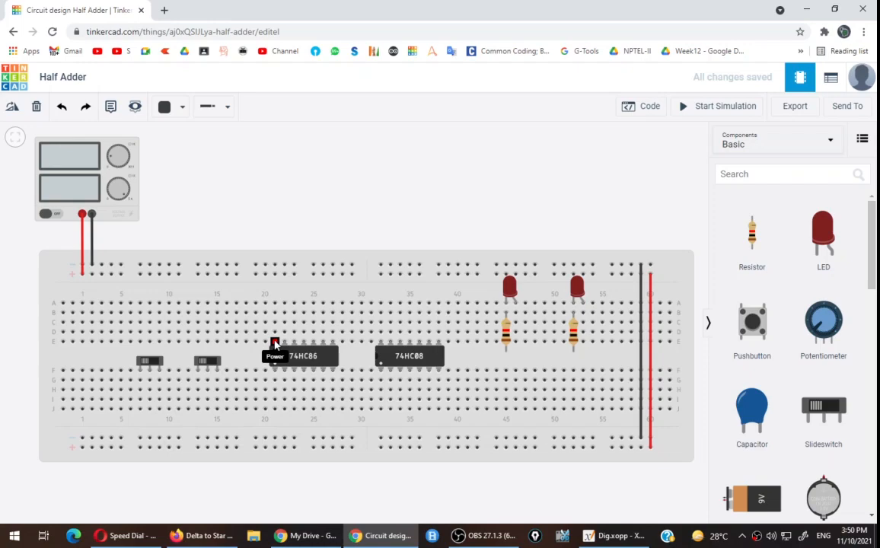
Wire the Power pins of the 74HC86 and 74HC08 to the upper positive rail with Red wires
left_click(275, 344)
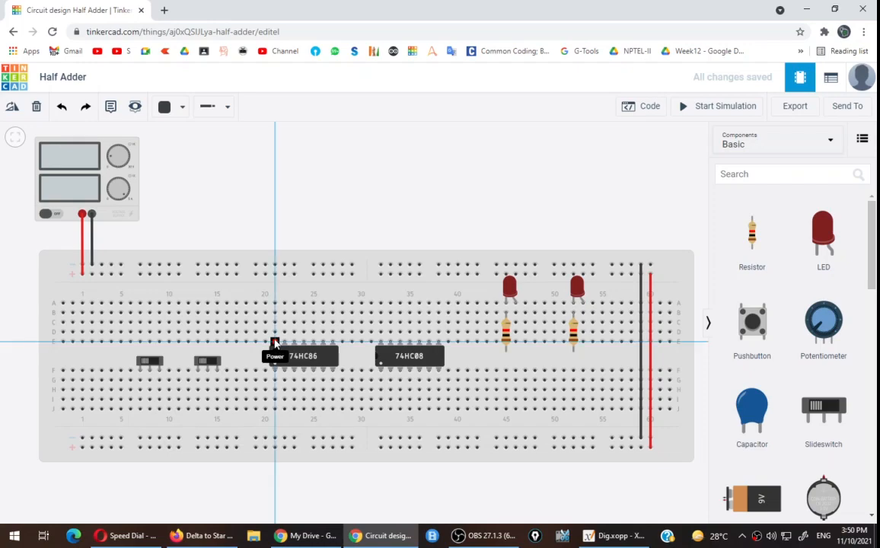
left_click(275, 274)
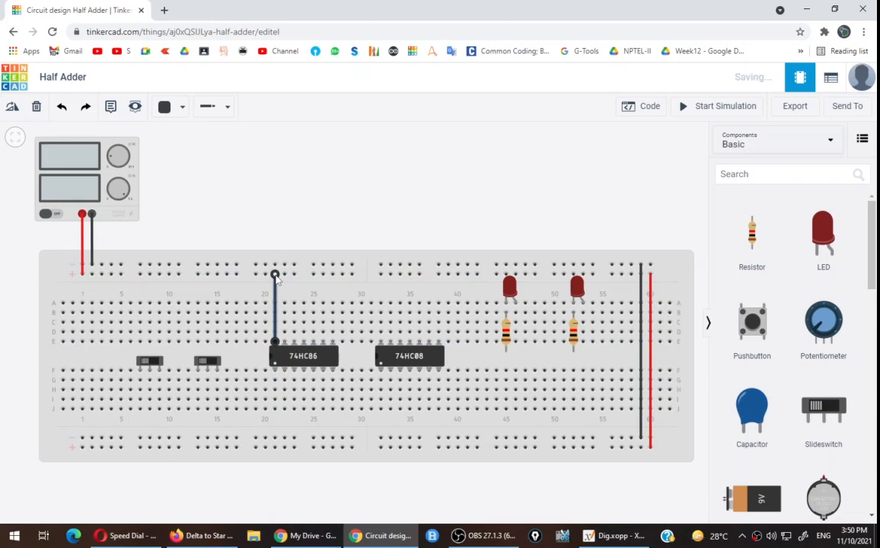
left_click(166, 107)
left_click(183, 167)
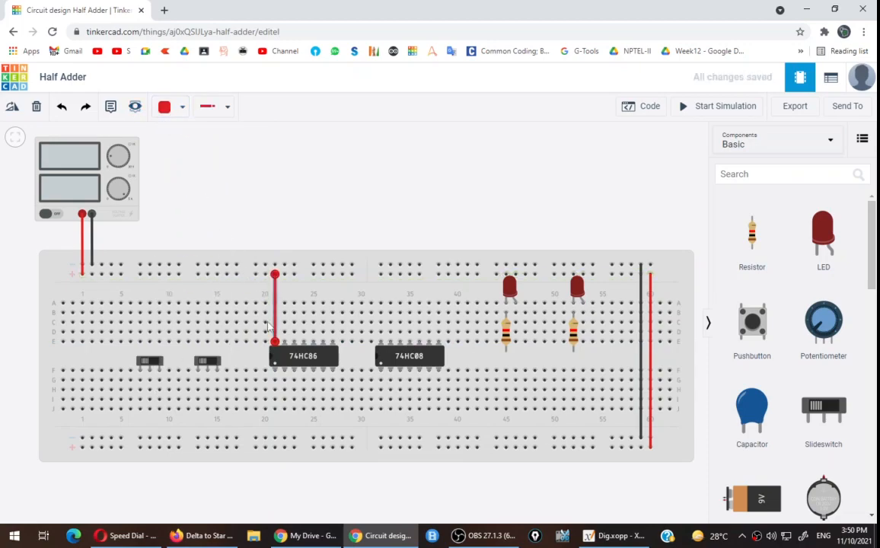
left_click(381, 342)
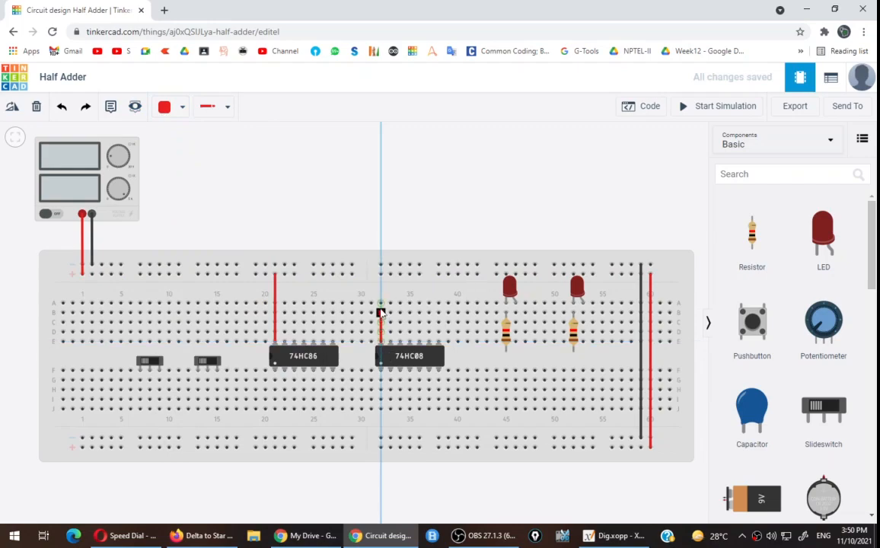
left_click(380, 275)
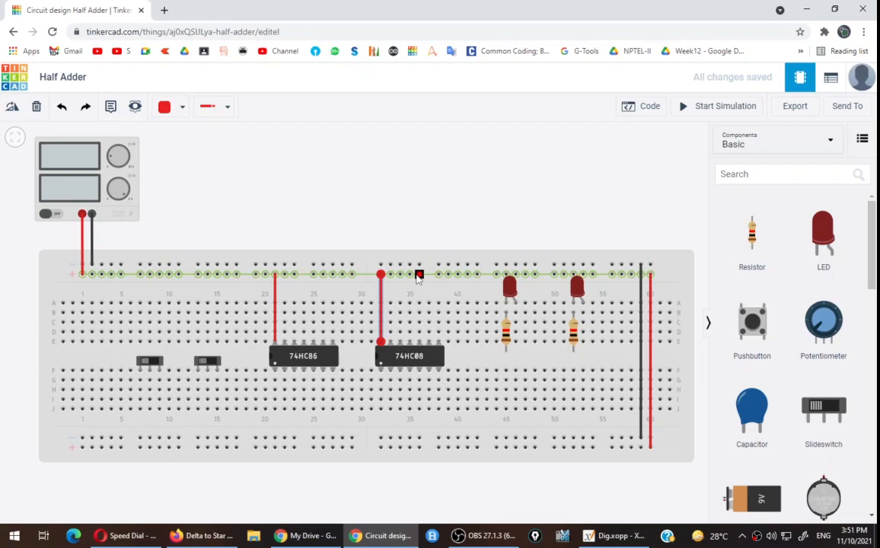
Wire the Ground pins of the 74HC86 and 74HC08 to the lower negative rail with Black wires
left_click(332, 370)
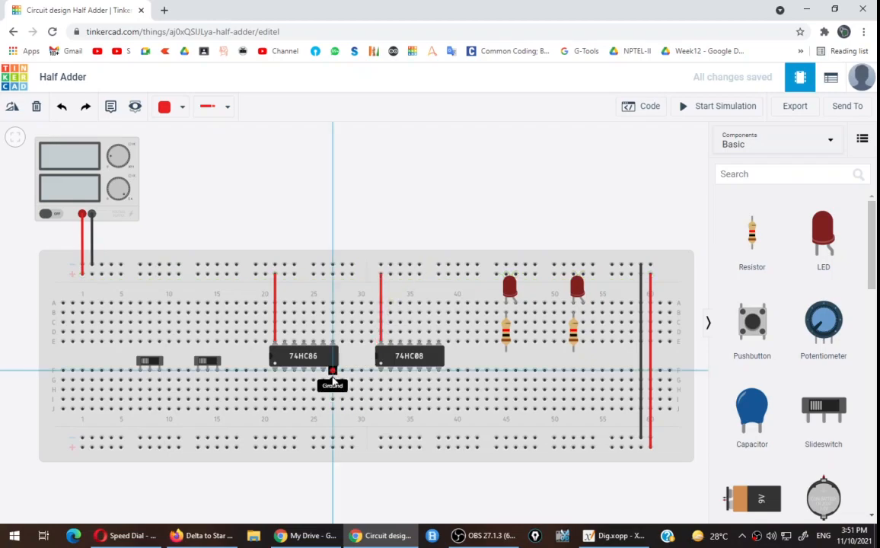
left_click(332, 438)
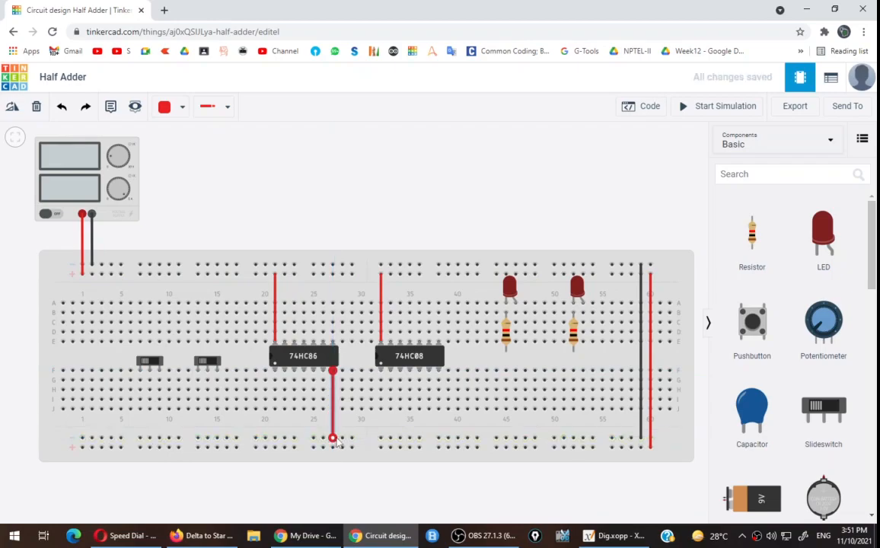
left_click(171, 108)
left_click(179, 144)
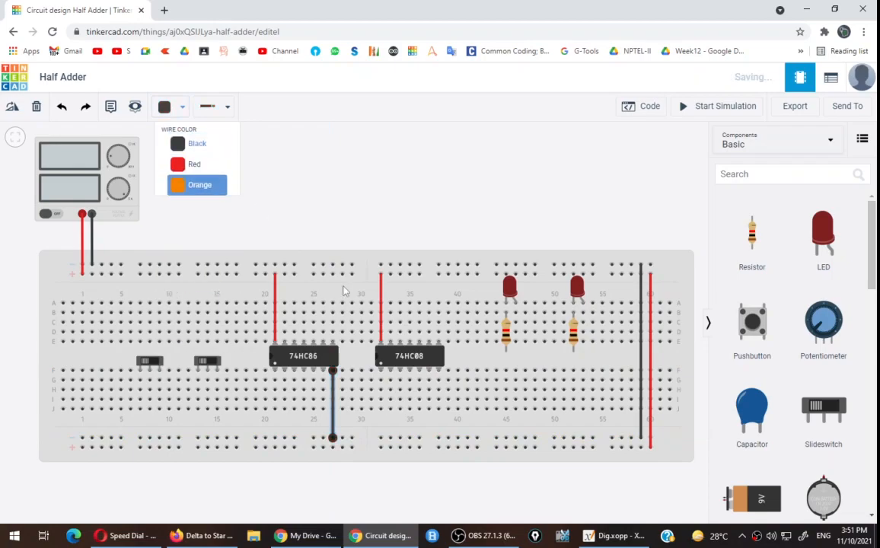
left_click(438, 371)
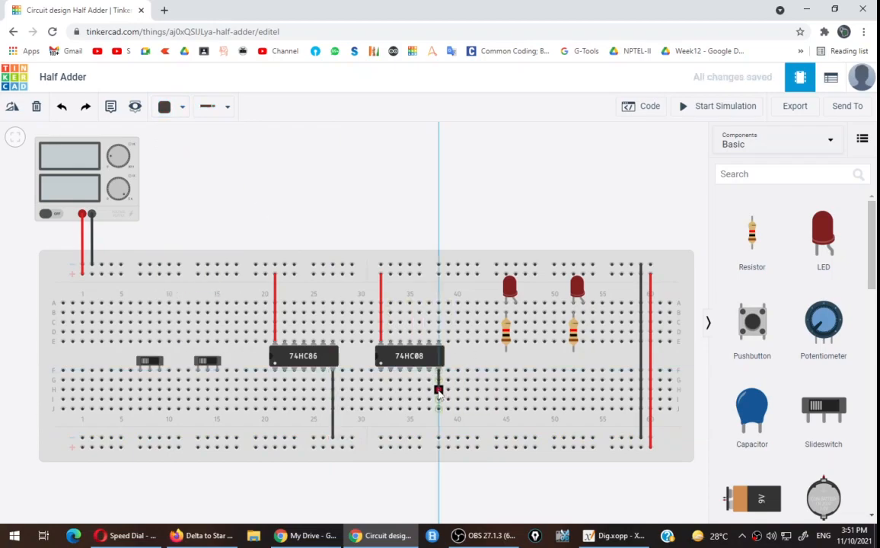
left_click(439, 439)
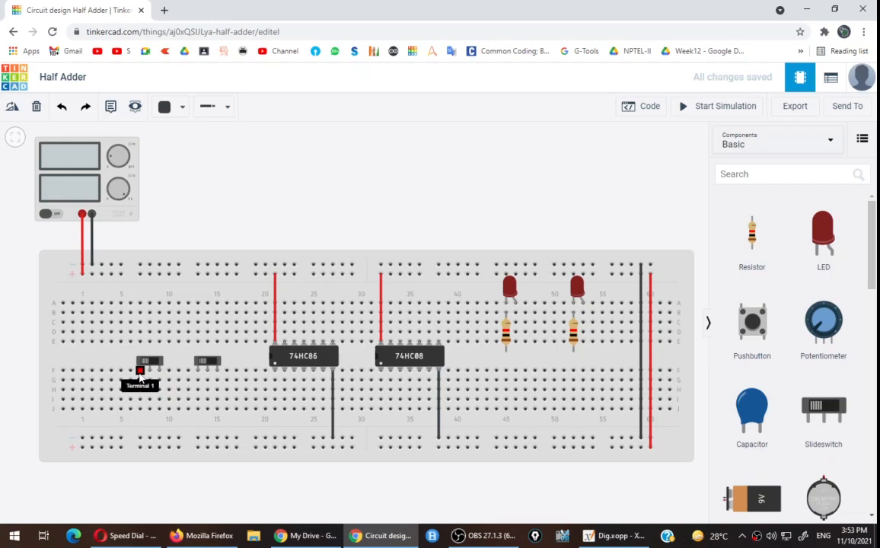
Wire each slideswitch's Terminal 1 to the lower negative rail in black and Terminal 2 to the lower positive rail in red
left_click(140, 372)
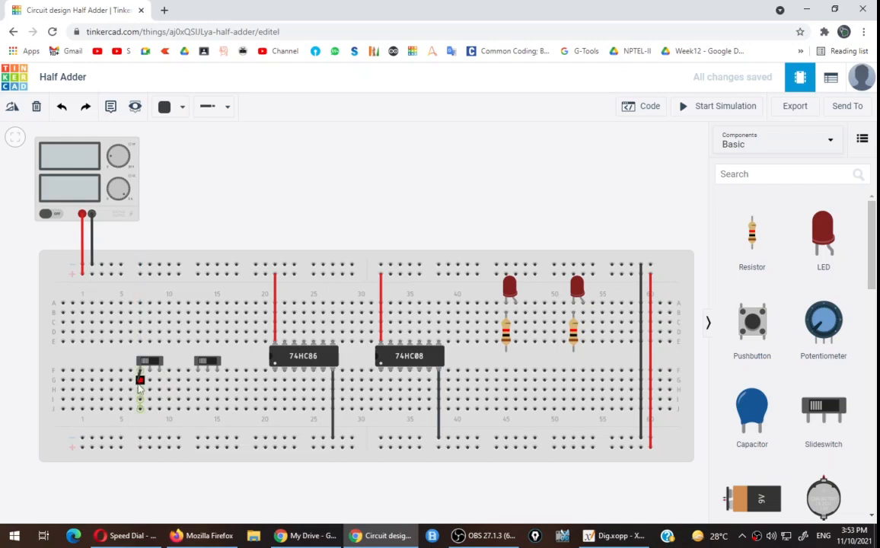
left_click(140, 439)
left_click(197, 369)
left_click(197, 439)
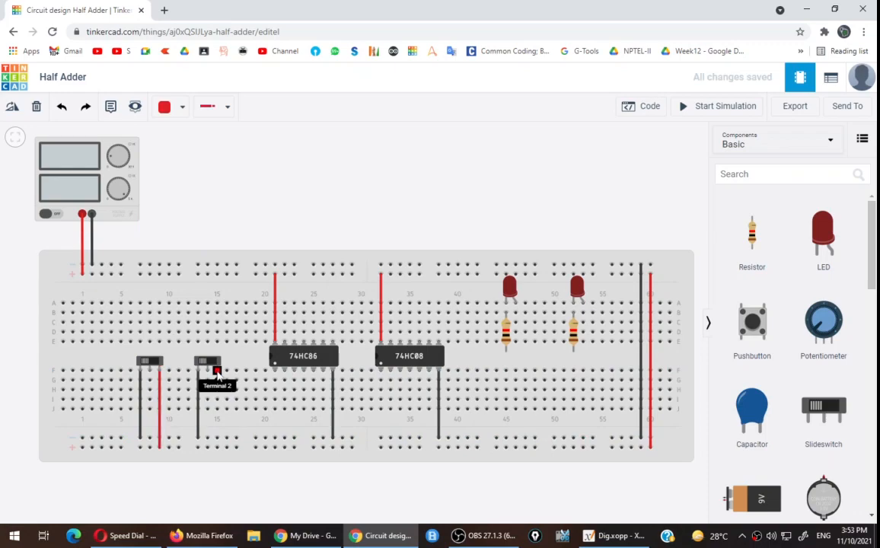
left_click(217, 370)
left_click(217, 447)
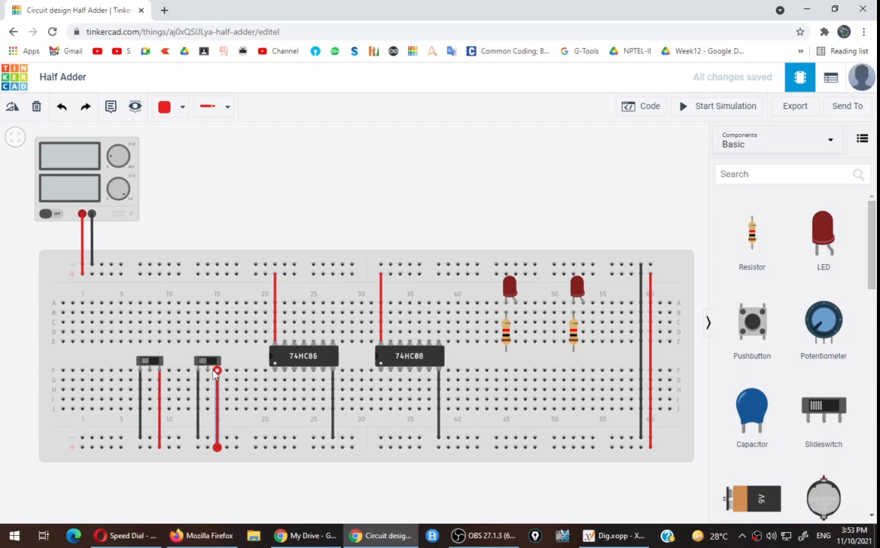
Add a note reading A above the first slideswitch
key("n")
left_click(150, 341)
type("A")
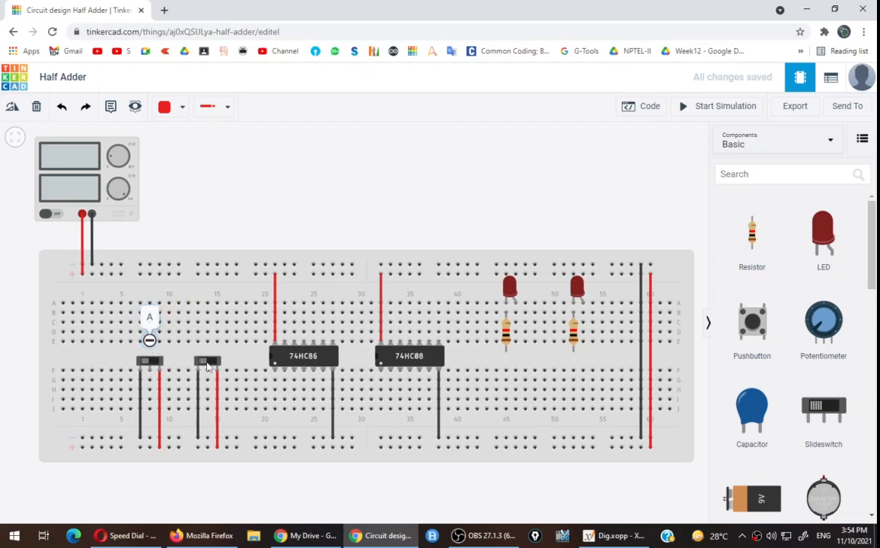
Wire the middle terminals of slideswitches A and B to the first and second input pins of the 74HC86 with green wires
left_click(149, 379)
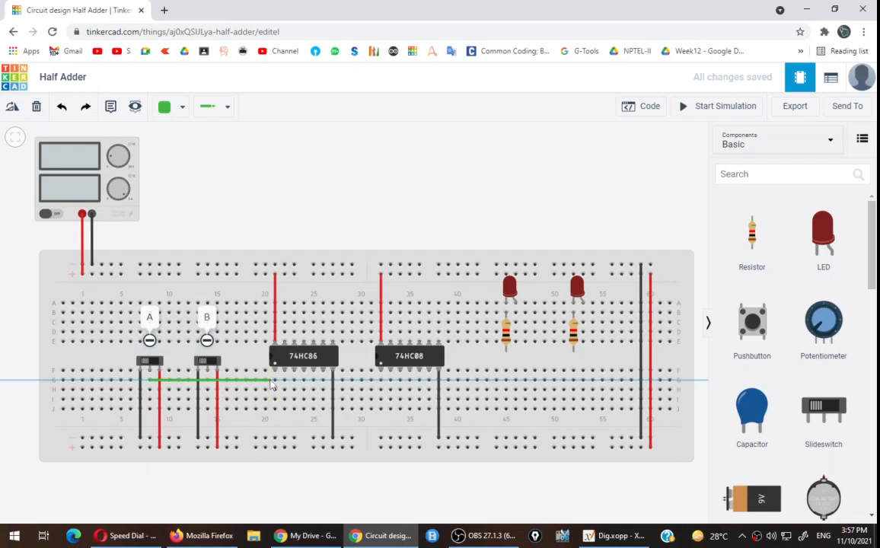
left_click(265, 379)
left_click(276, 371)
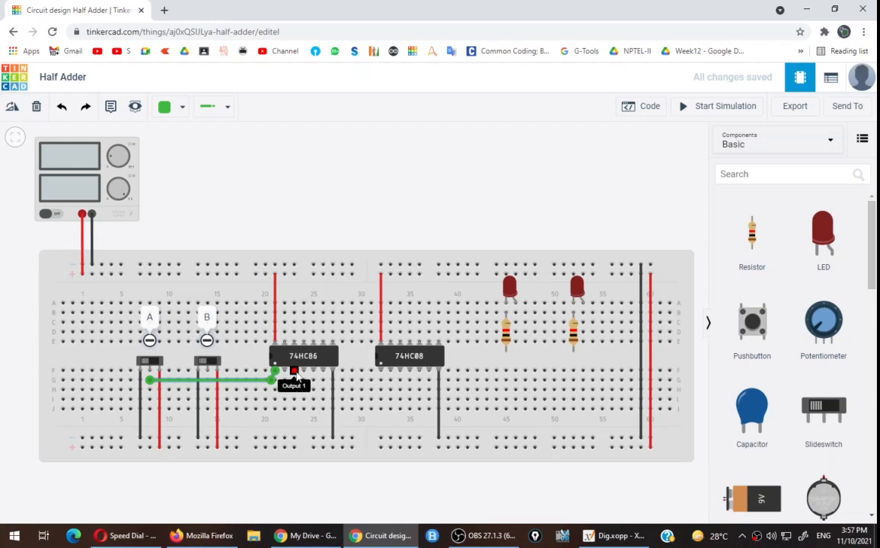
left_click(208, 390)
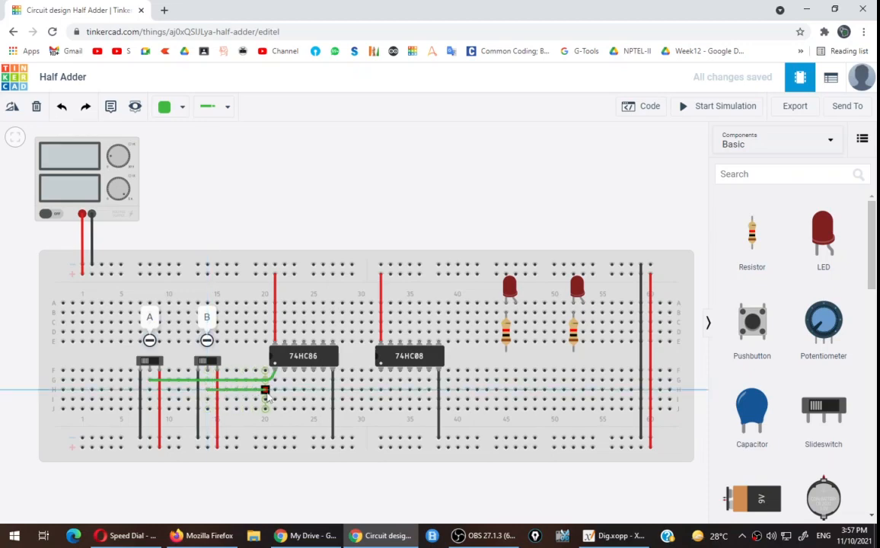
left_click(284, 371)
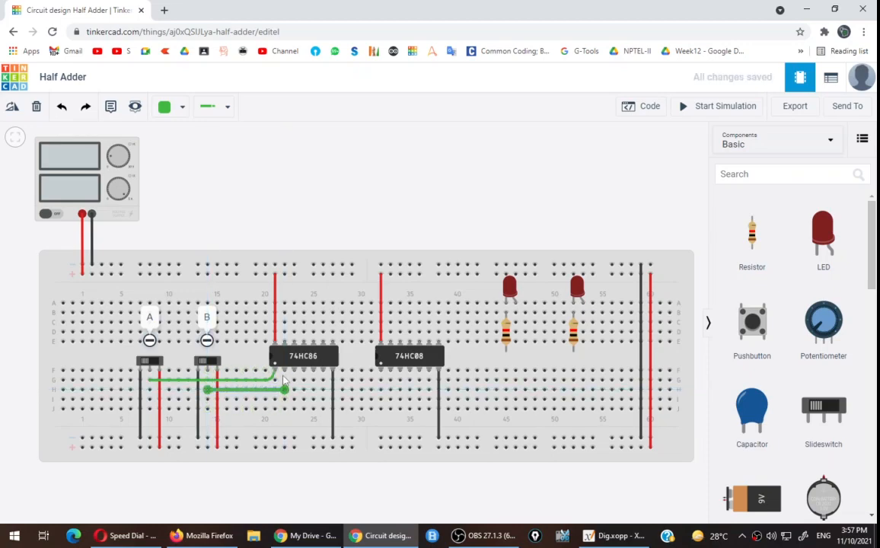
left_click(285, 373)
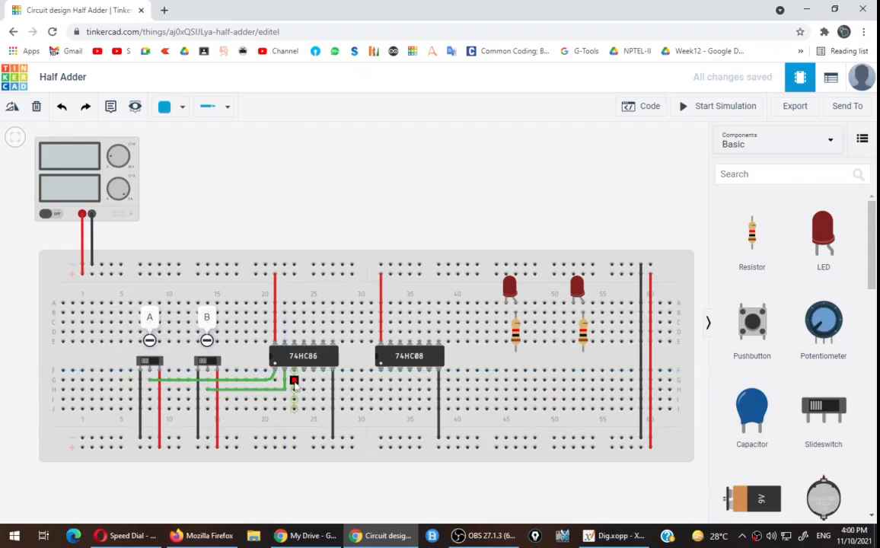
Wire the 74HC86's Output 1 column to column 46 along row G with a blue wire
left_click(294, 382)
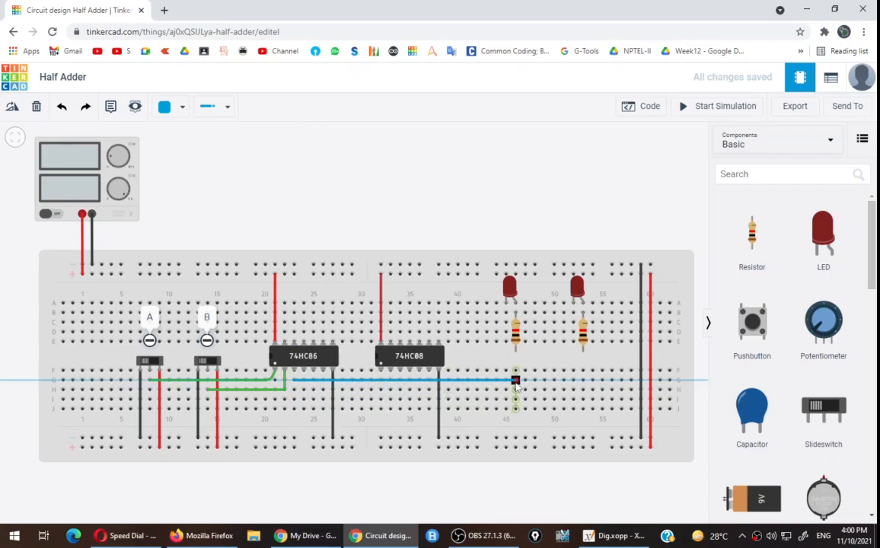
left_click(516, 381)
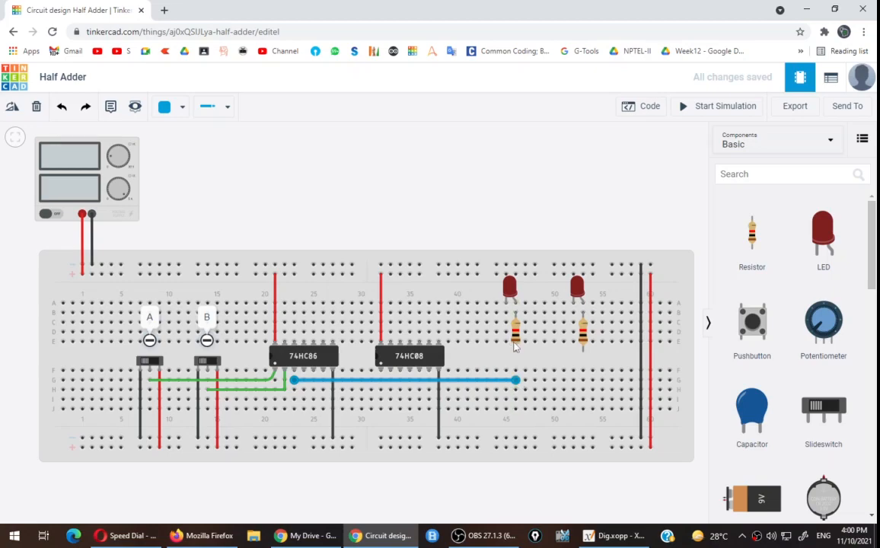
Move the first LED's resistor down to bridge the breadboard's centre gap at column 46 and set its resistance to 330 Ω
left_click_drag(514, 337, 516, 381)
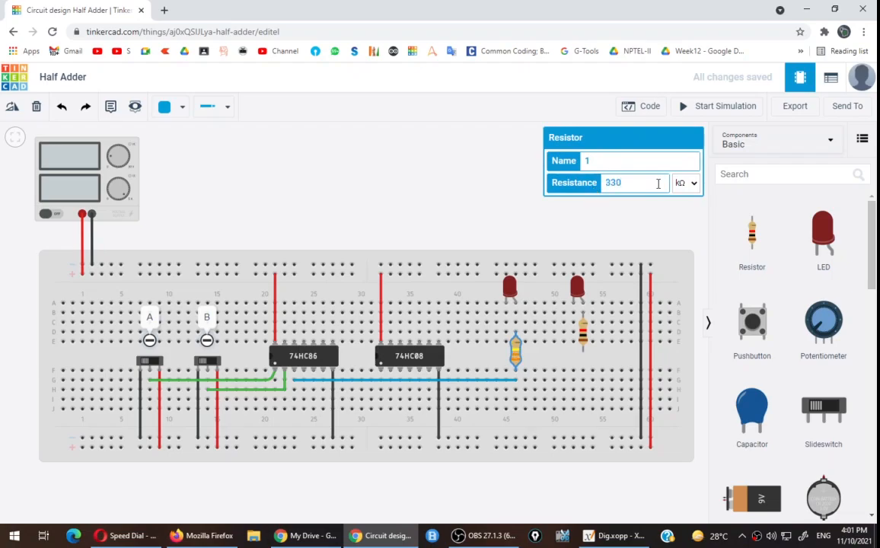
left_click(687, 184)
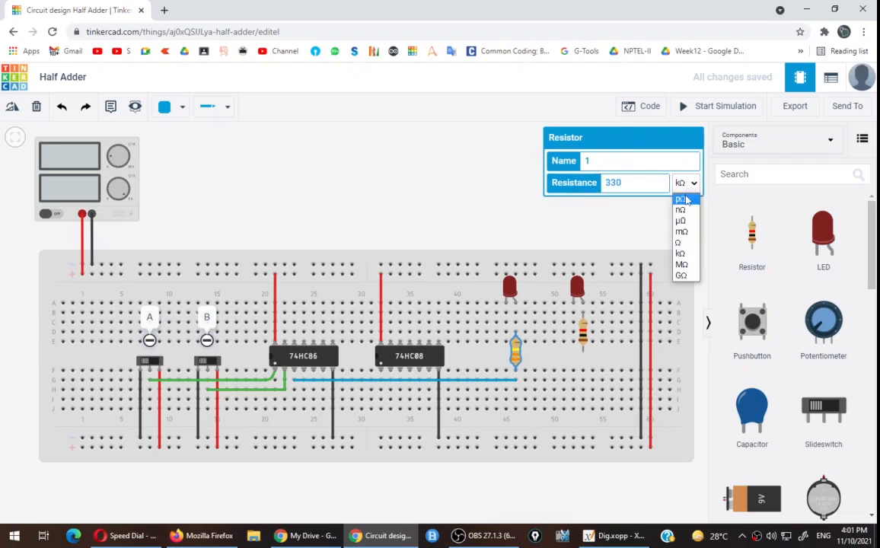
left_click(681, 243)
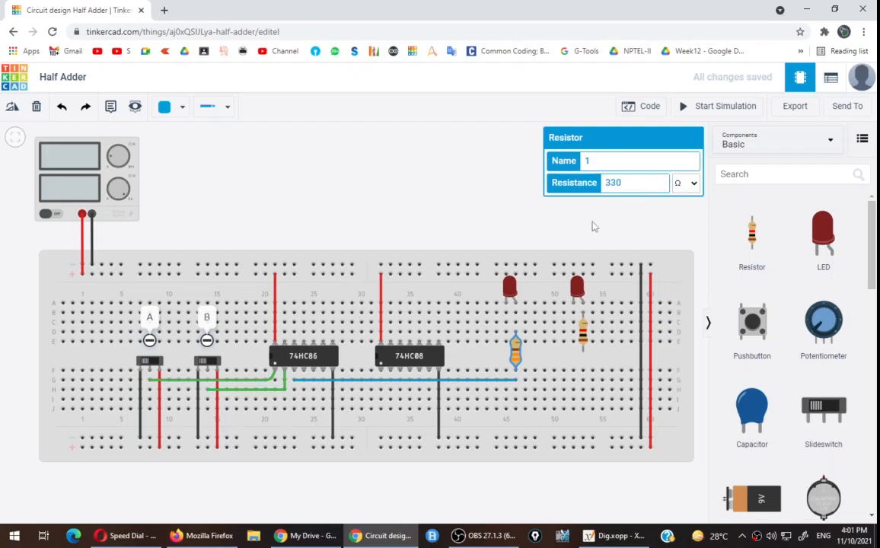
Move the first LED down one row and wire its cathode to the lower negative rail with a Black wire
left_click_drag(509, 295, 512, 302)
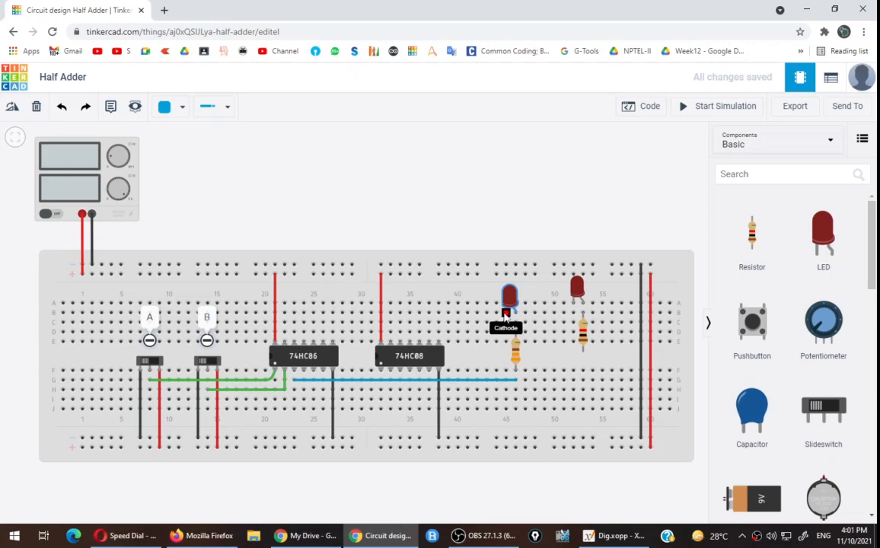
left_click(505, 313)
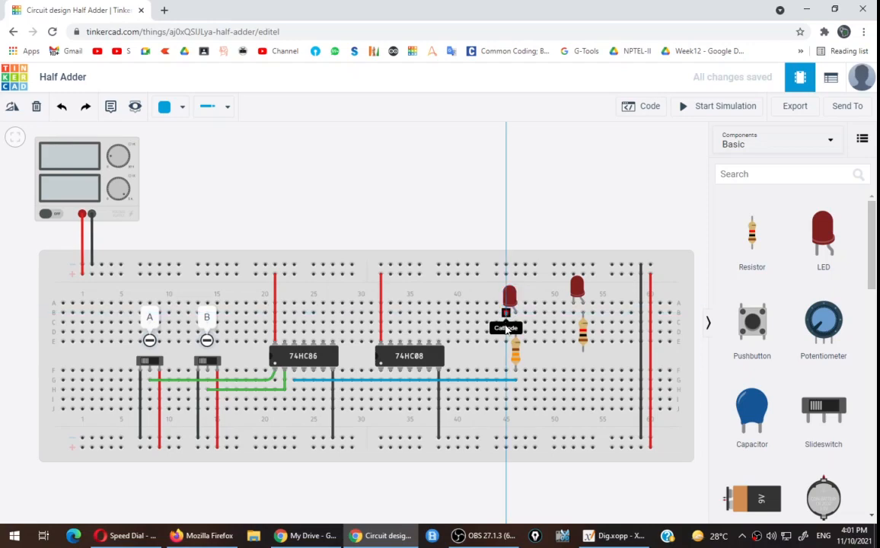
left_click(505, 437)
left_click(164, 110)
left_click(195, 152)
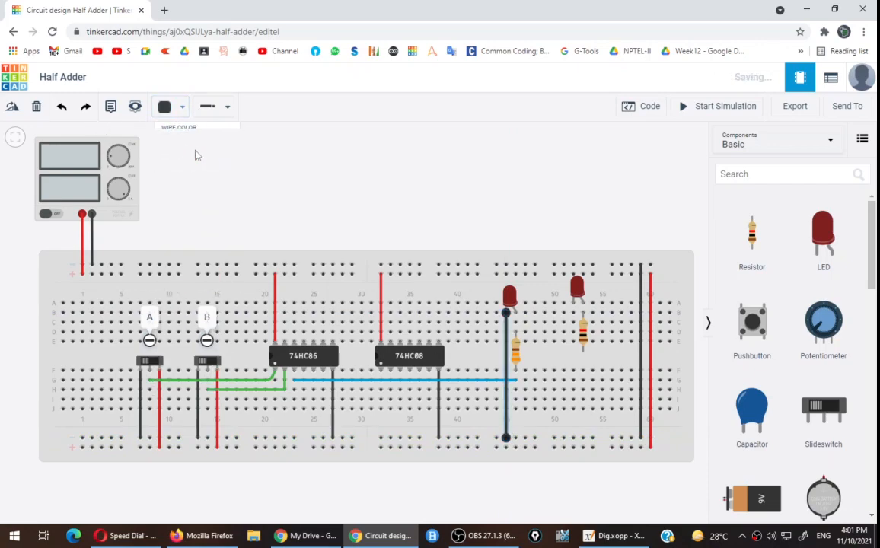
Wire the second LED's cathode column to the lower negative rail in black and move its resistor down to bridge the breadboard's centre gap
left_click(573, 313)
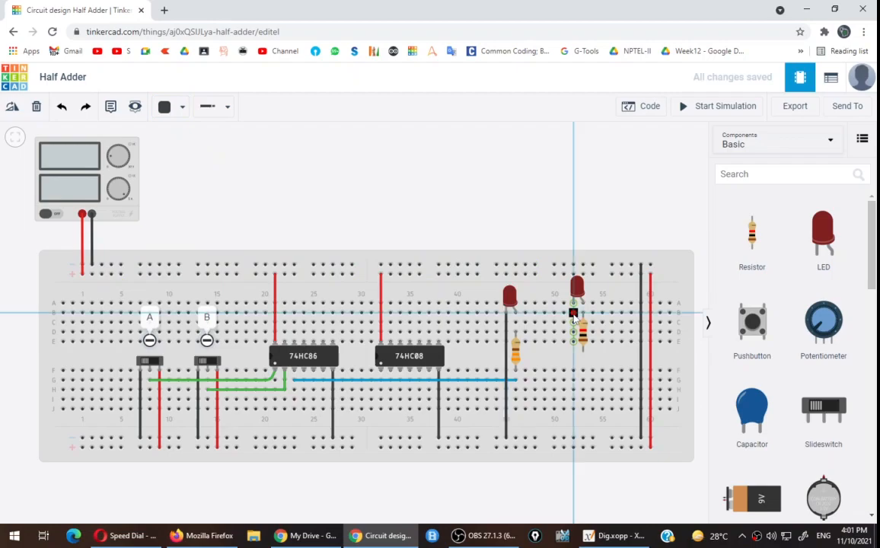
left_click(574, 438)
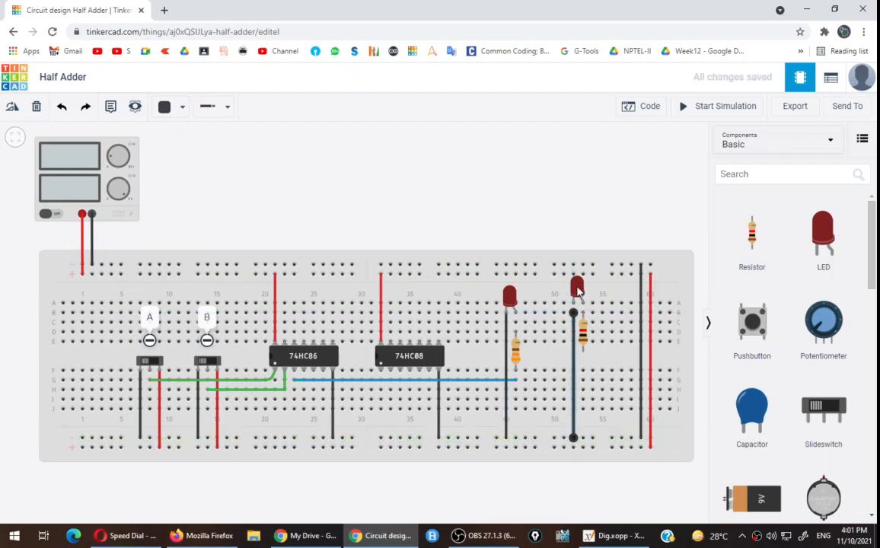
left_click_drag(585, 337, 585, 363)
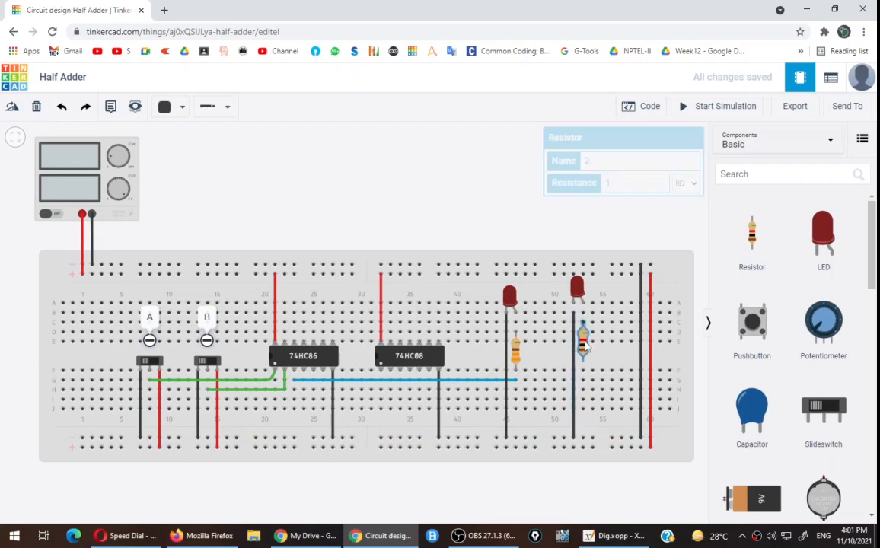
Move the second LED down one row to row A and set its color to Yellow
left_click(578, 299)
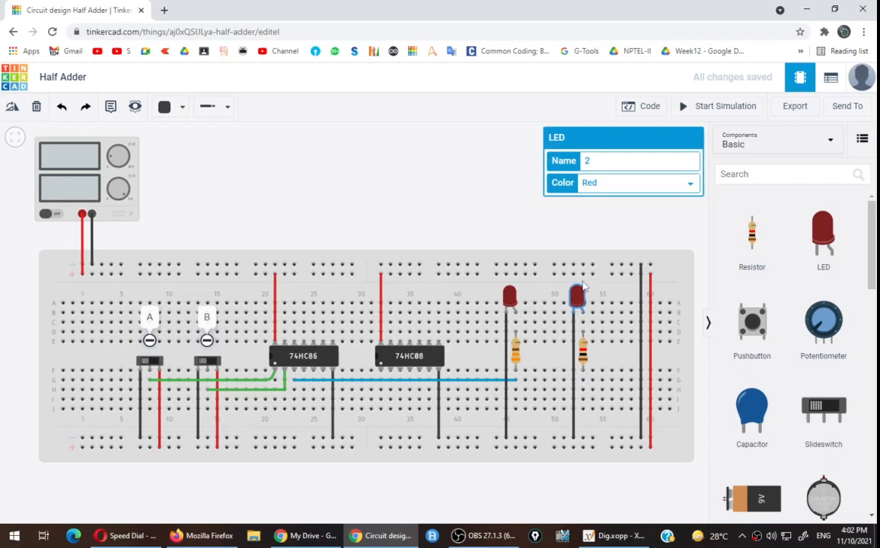
left_click(608, 191)
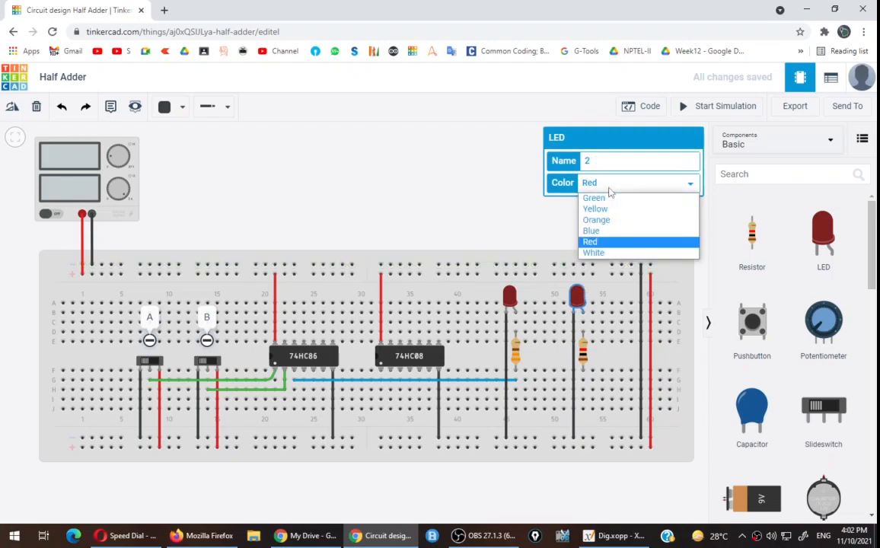
left_click(608, 210)
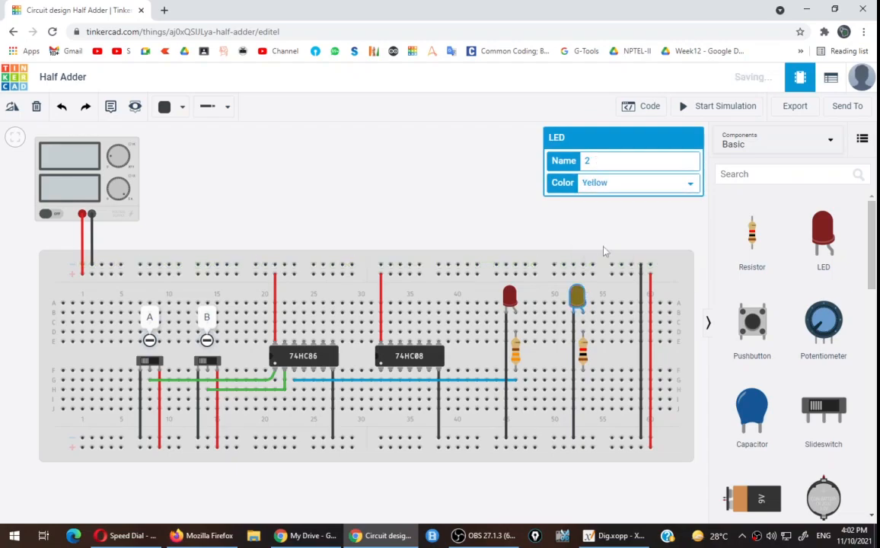
left_click(596, 294)
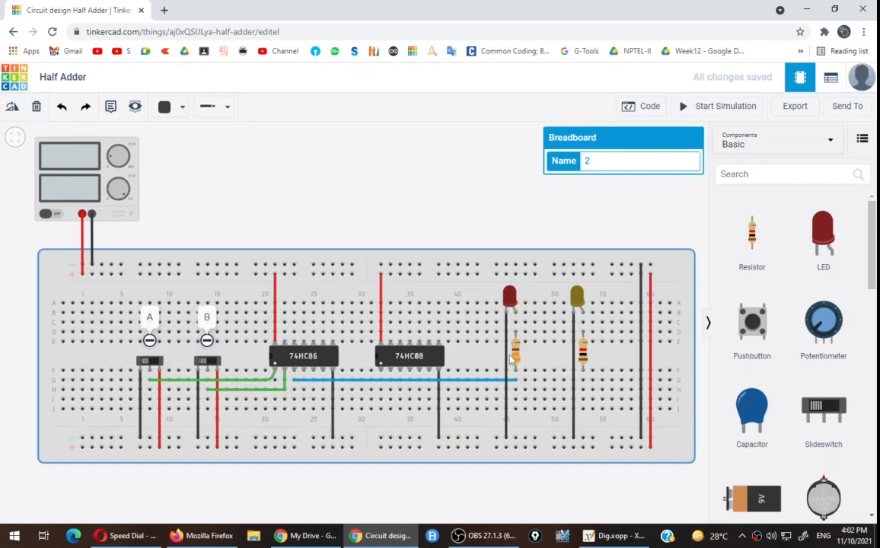
key("Escape")
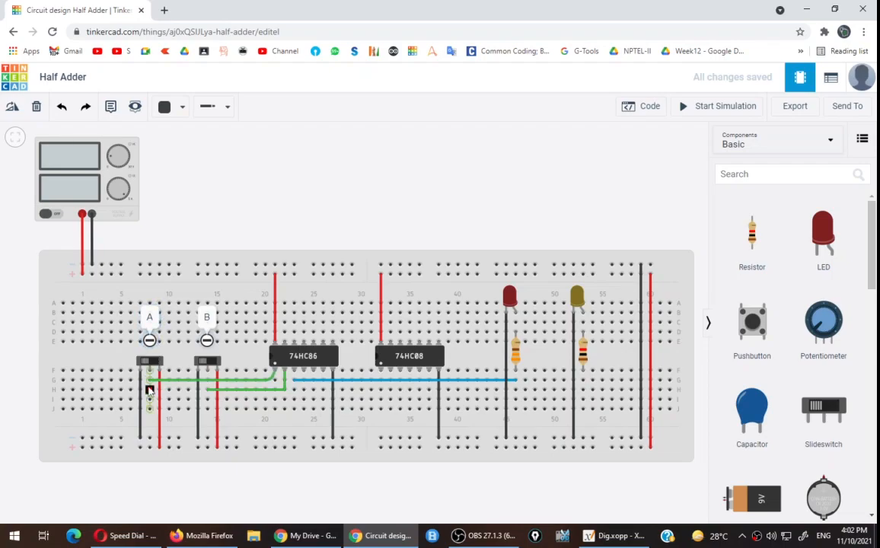
Wire the 74HC86's two input columns to the 74HC08's first two inputs in green, and the 74HC08's Output 1 to column 53 in blue
left_click(275, 380)
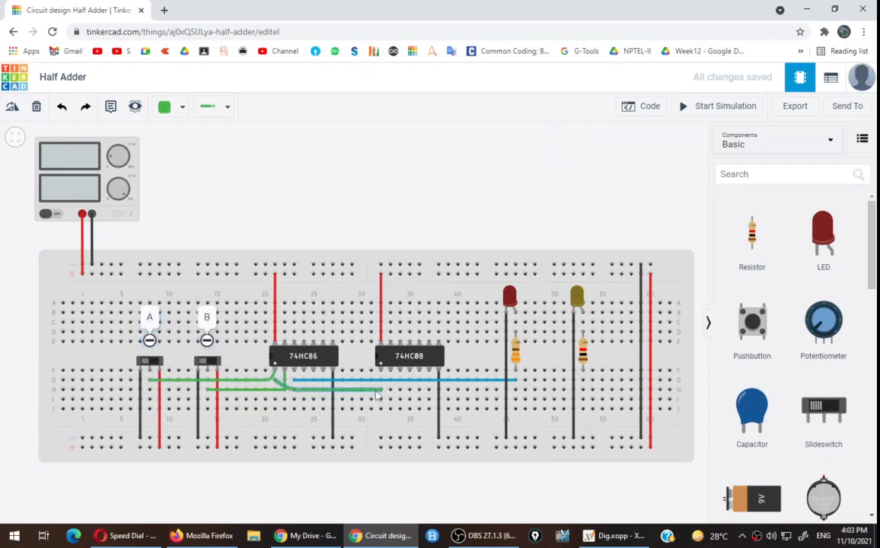
left_click(376, 392)
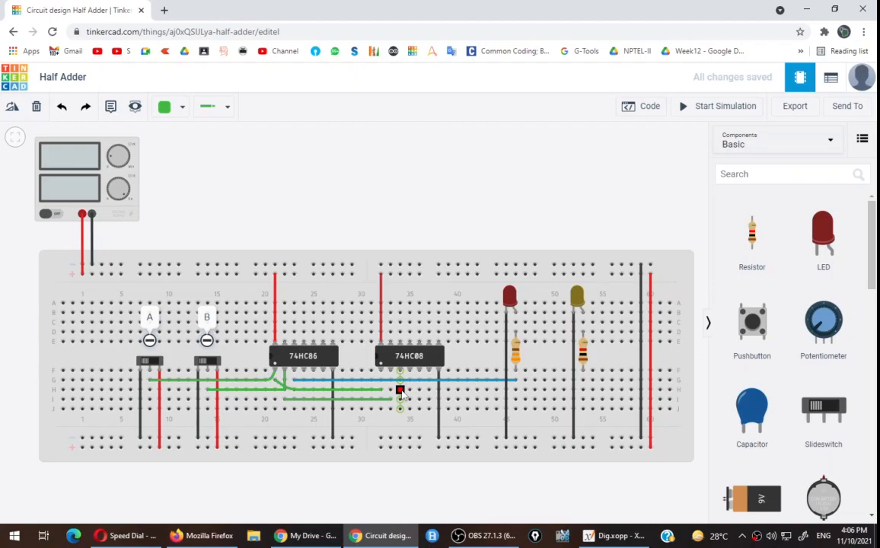
left_click(400, 389)
left_click(583, 389)
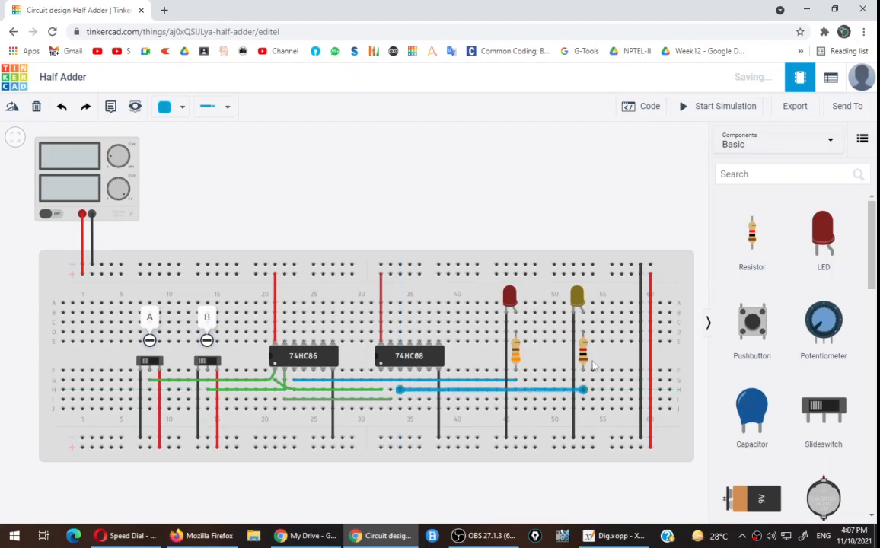
Set the resistance of the second LED's resistor to 330 Ω
left_click(583, 351)
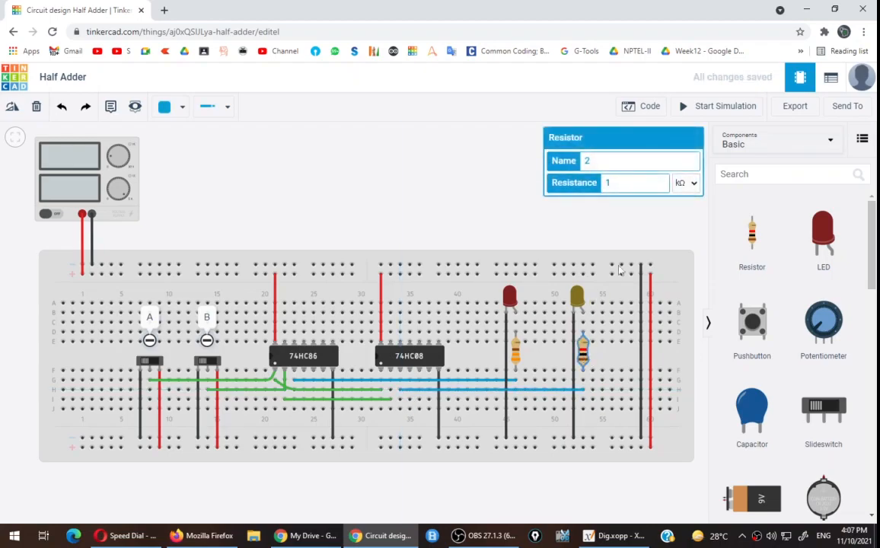
left_click(572, 185)
type("330")
left_click(685, 183)
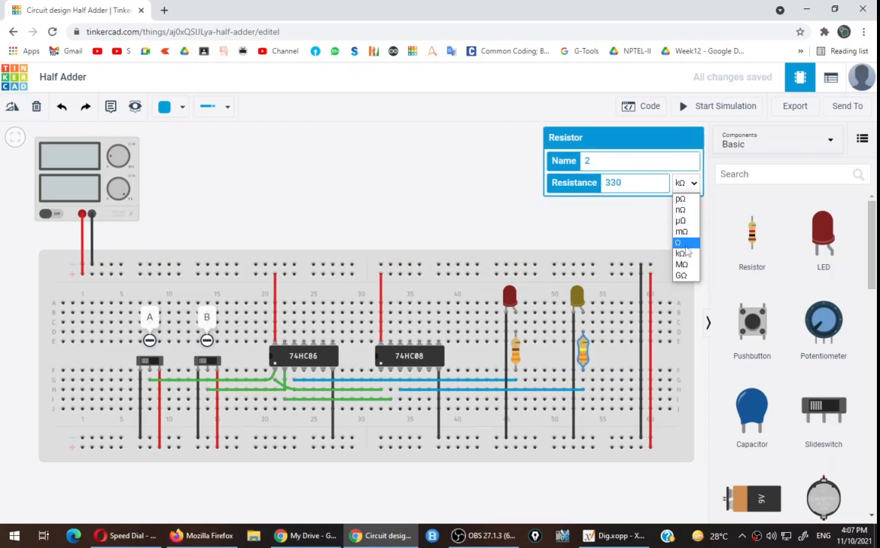
left_click(685, 243)
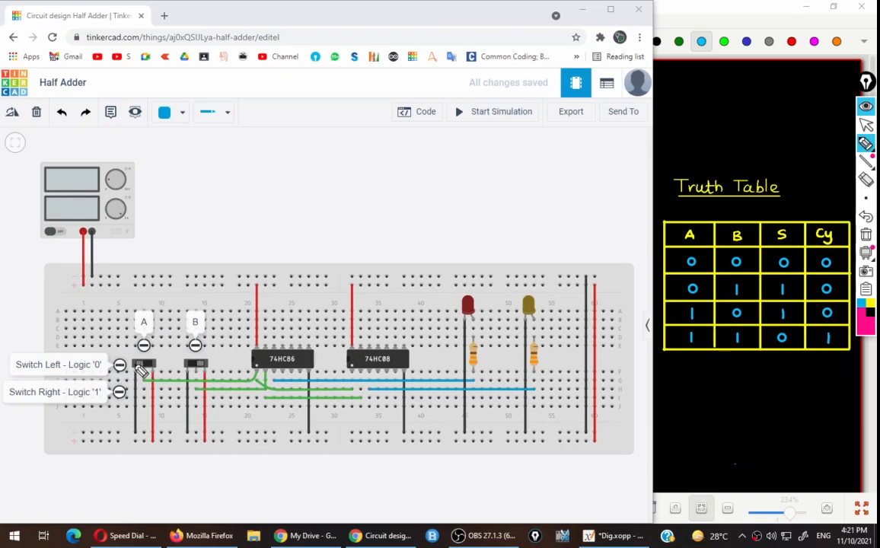
Underline Logic '0' and Logic '1' in the switch notes and mark slideswitches A and B with the annotation pen
left_click_drag(68, 371, 102, 372)
left_click_drag(67, 396, 102, 397)
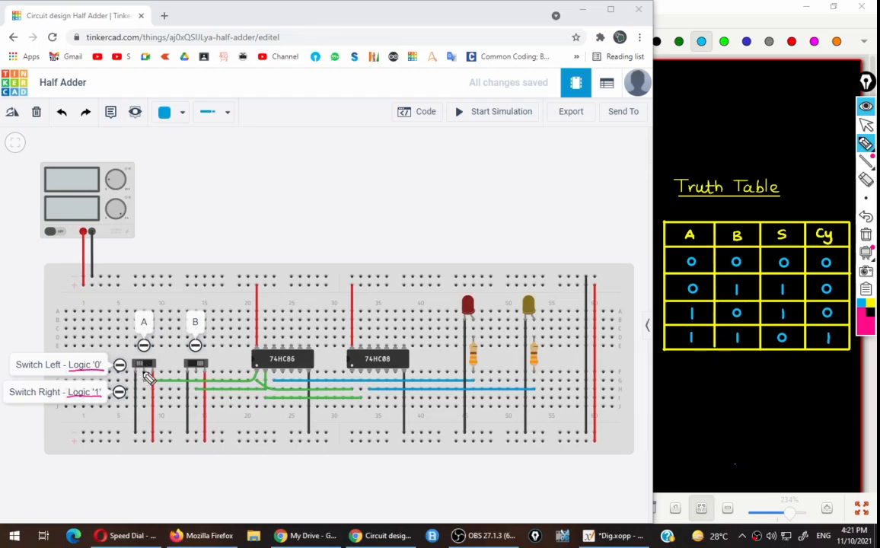
mouse_move(144, 371)
left_mouse_down()
mouse_move(139, 366)
mouse_move(136, 378)
left_mouse_up()
left_click_drag(197, 370, 205, 373)
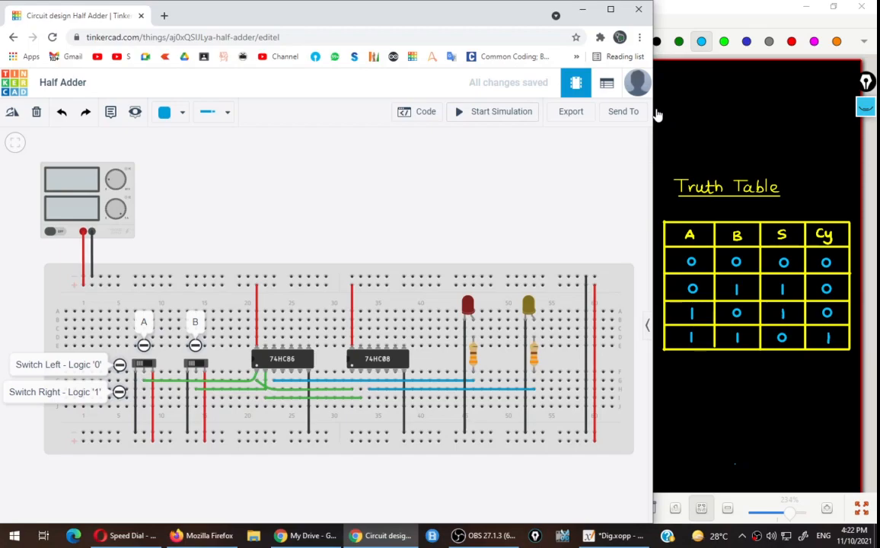
Simulate the half adder, toggle slideswitches A and B through the truth table's input combinations to check both LEDs, and stop the simulation
left_click(493, 111)
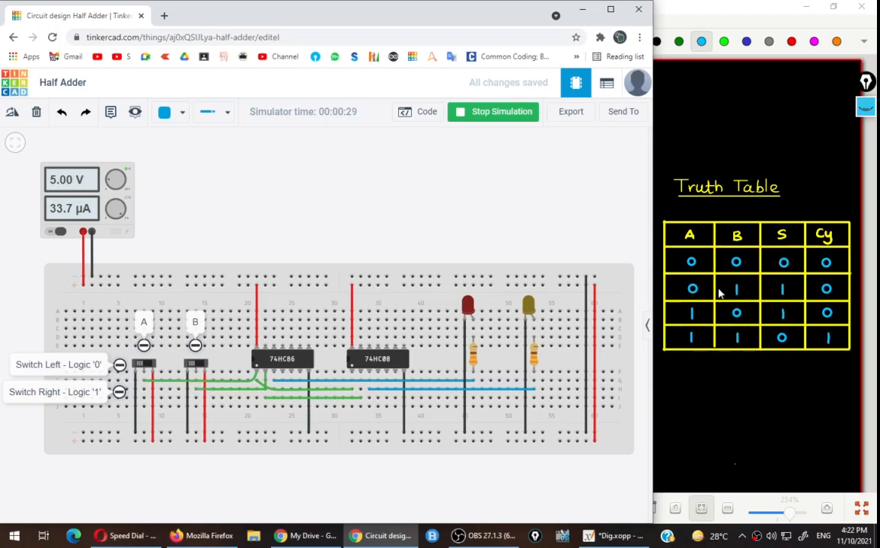
left_click(196, 364)
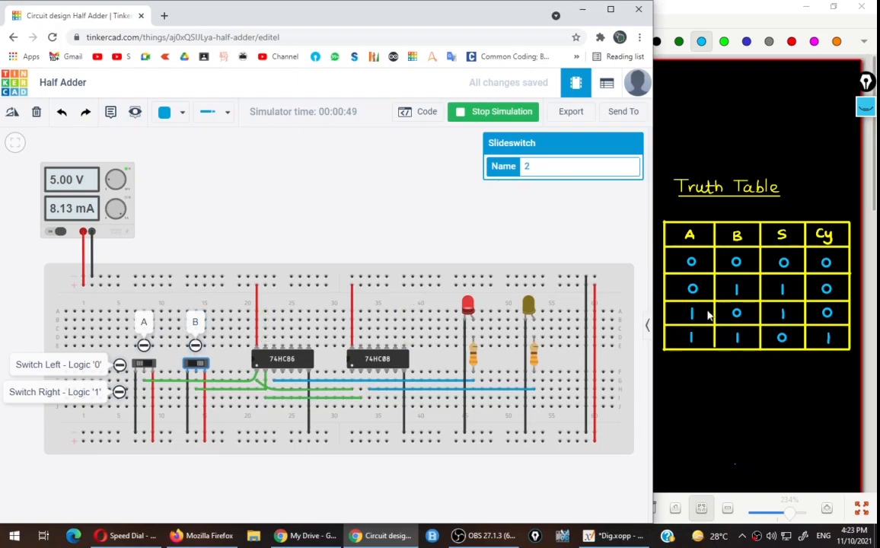
key("1")
key("2")
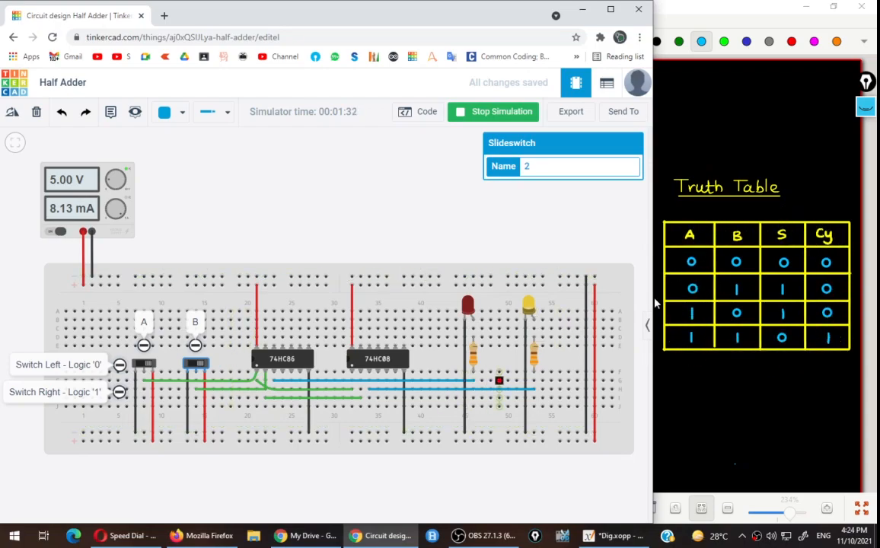
left_click(495, 112)
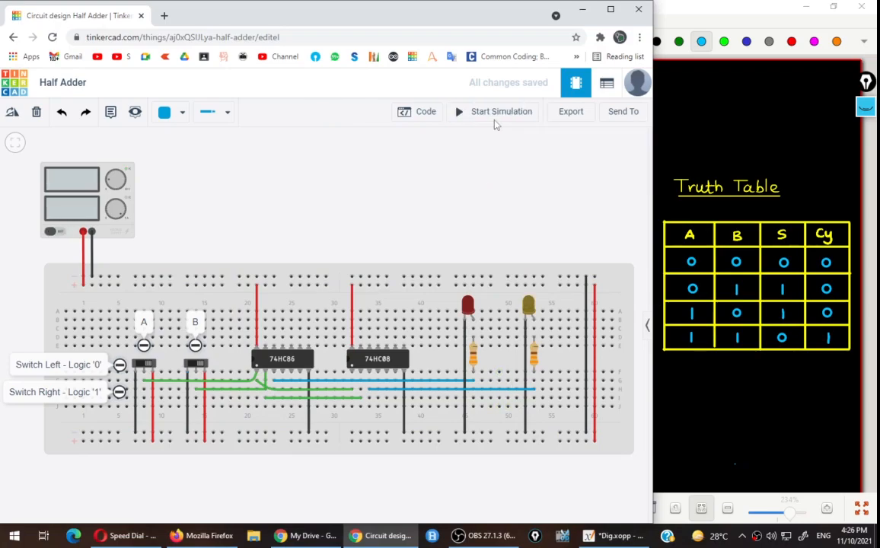